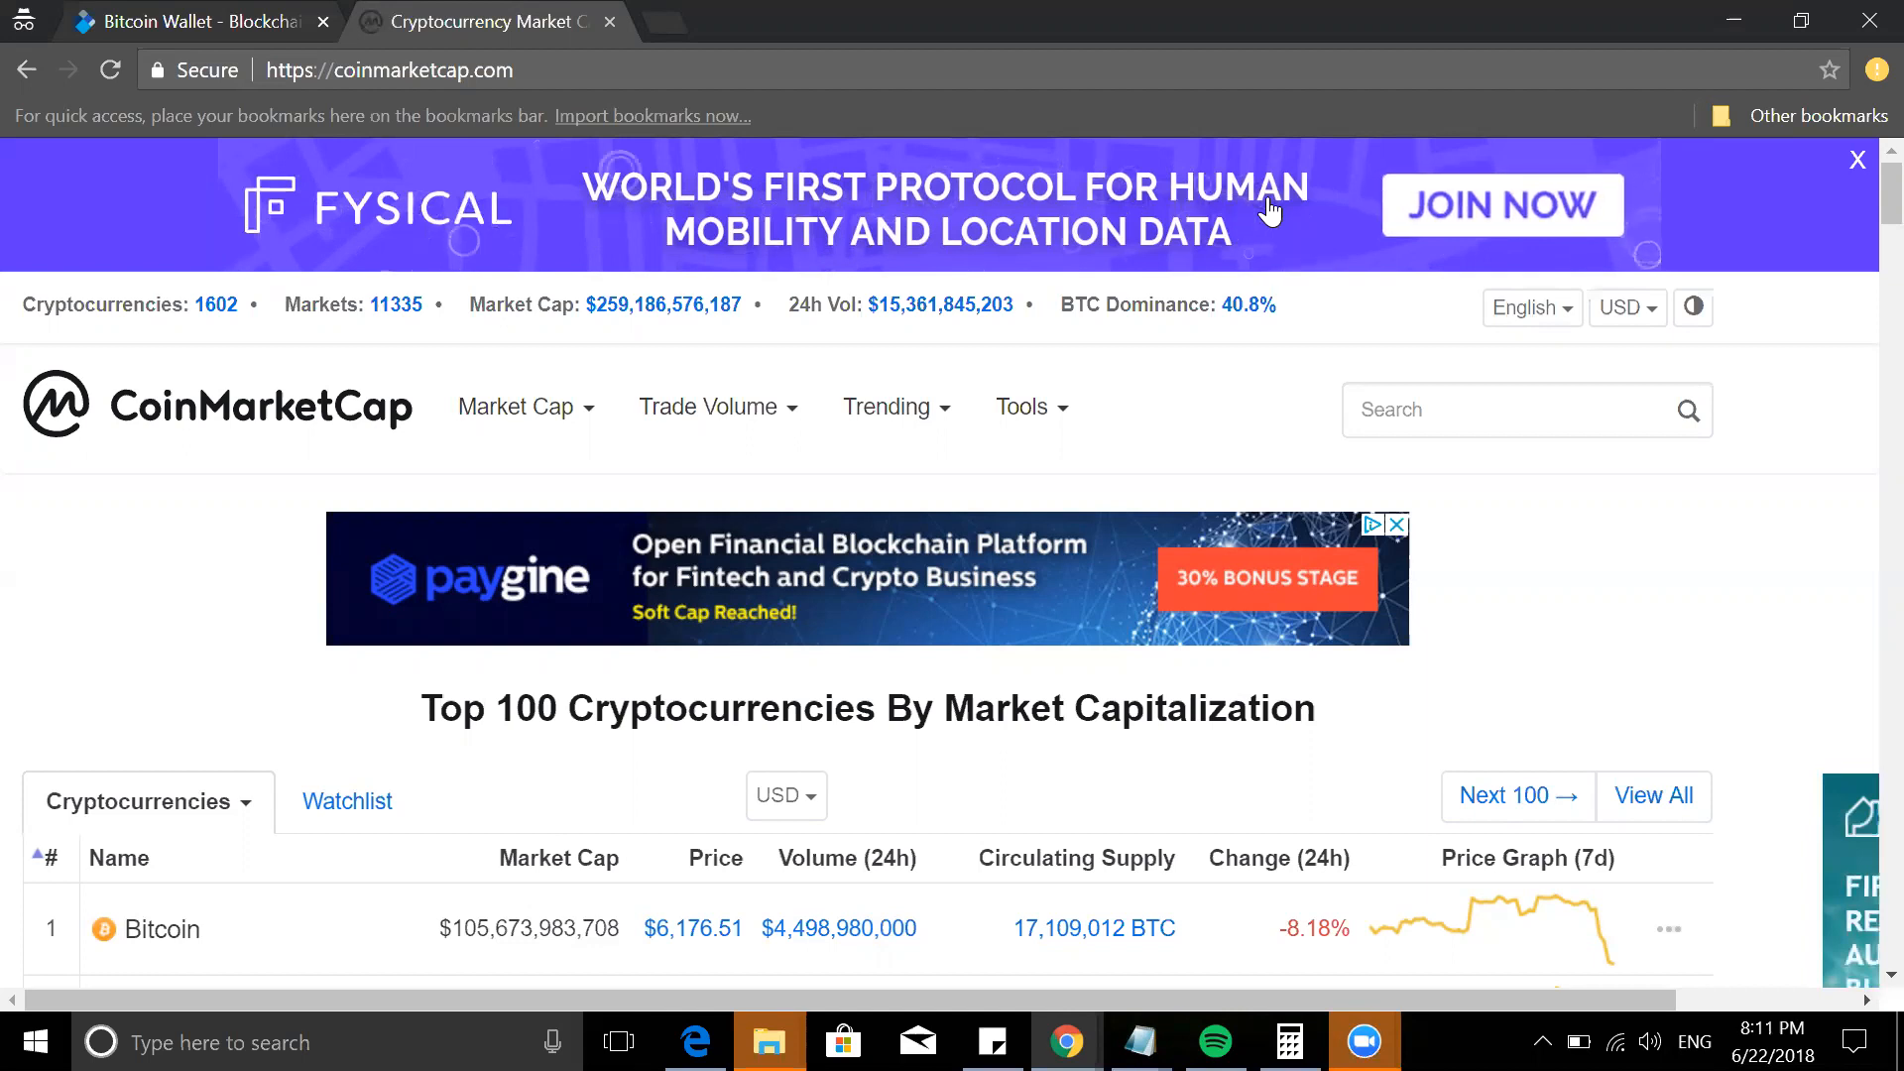
- Return to the Bitcoin Wallet and bring up its Bitcoin transaction history
left_click(184, 21)
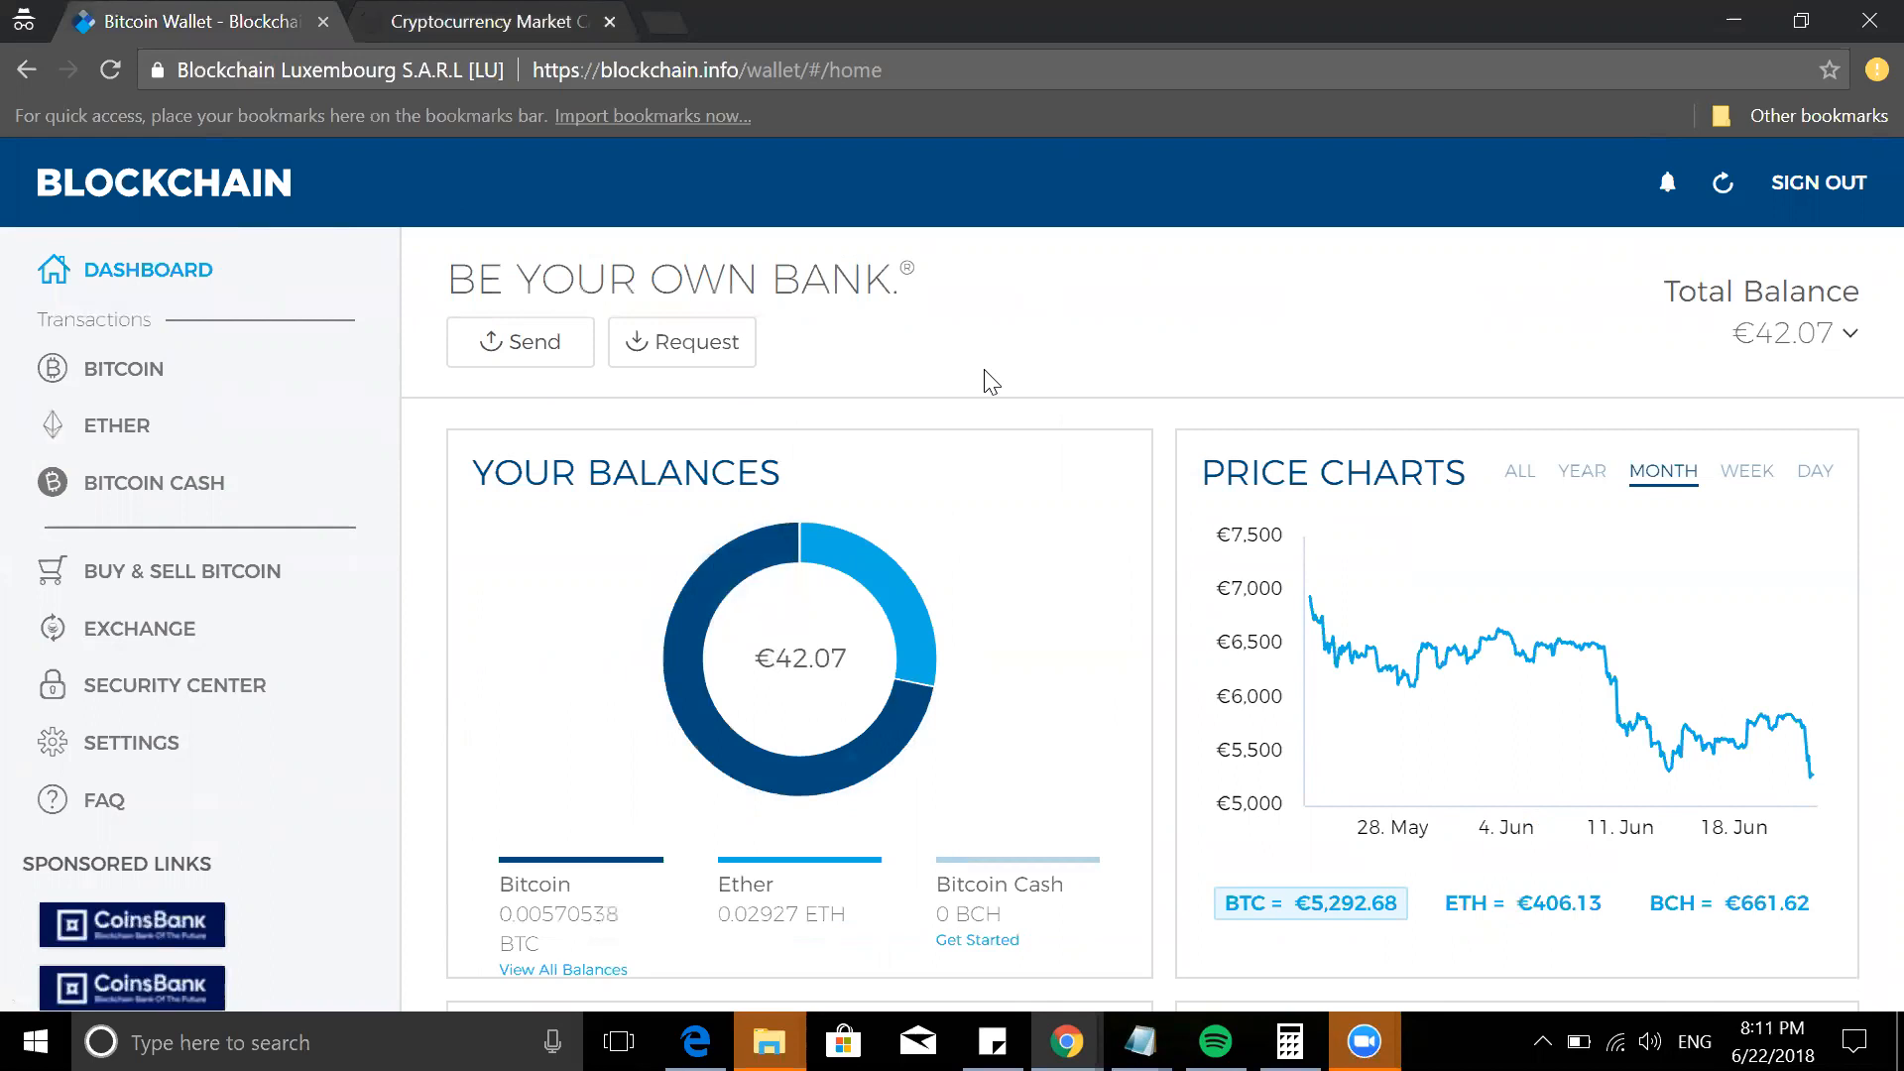
left_click(124, 370)
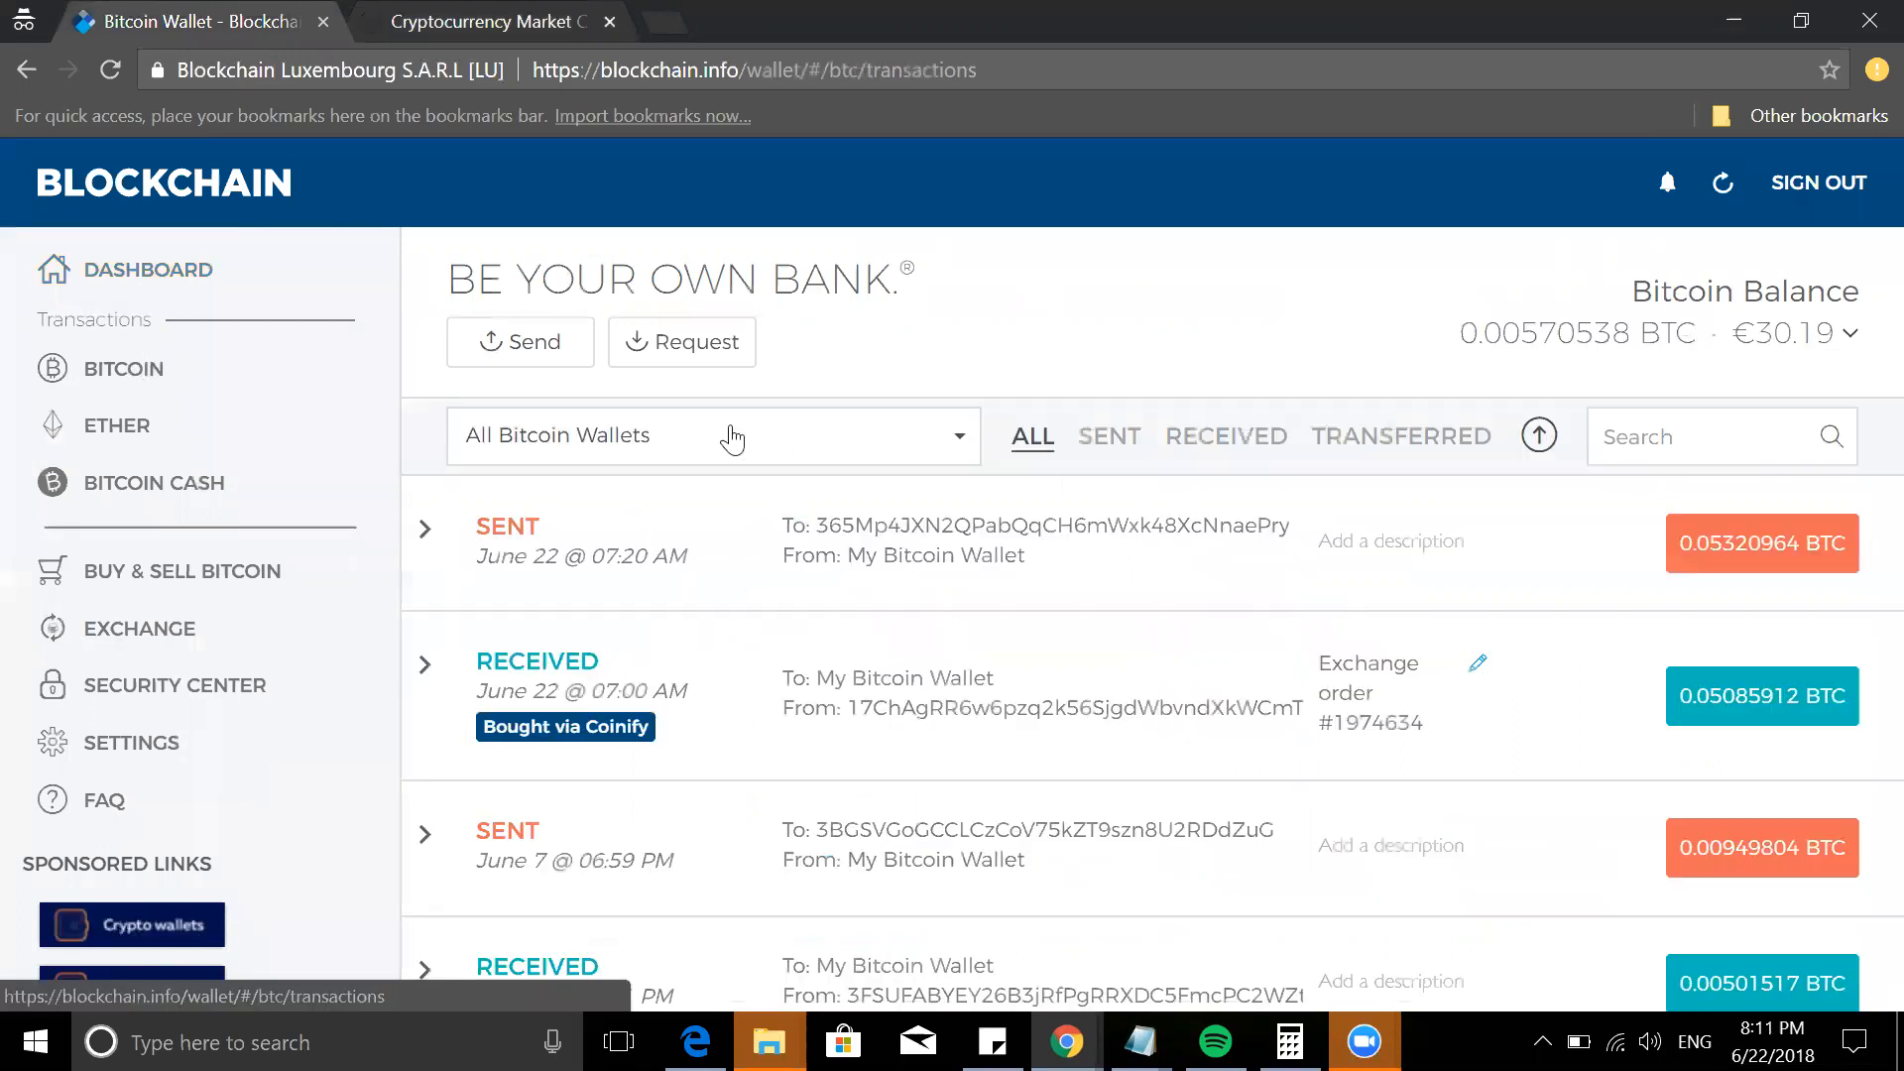
scroll(737, 670, "down", 5)
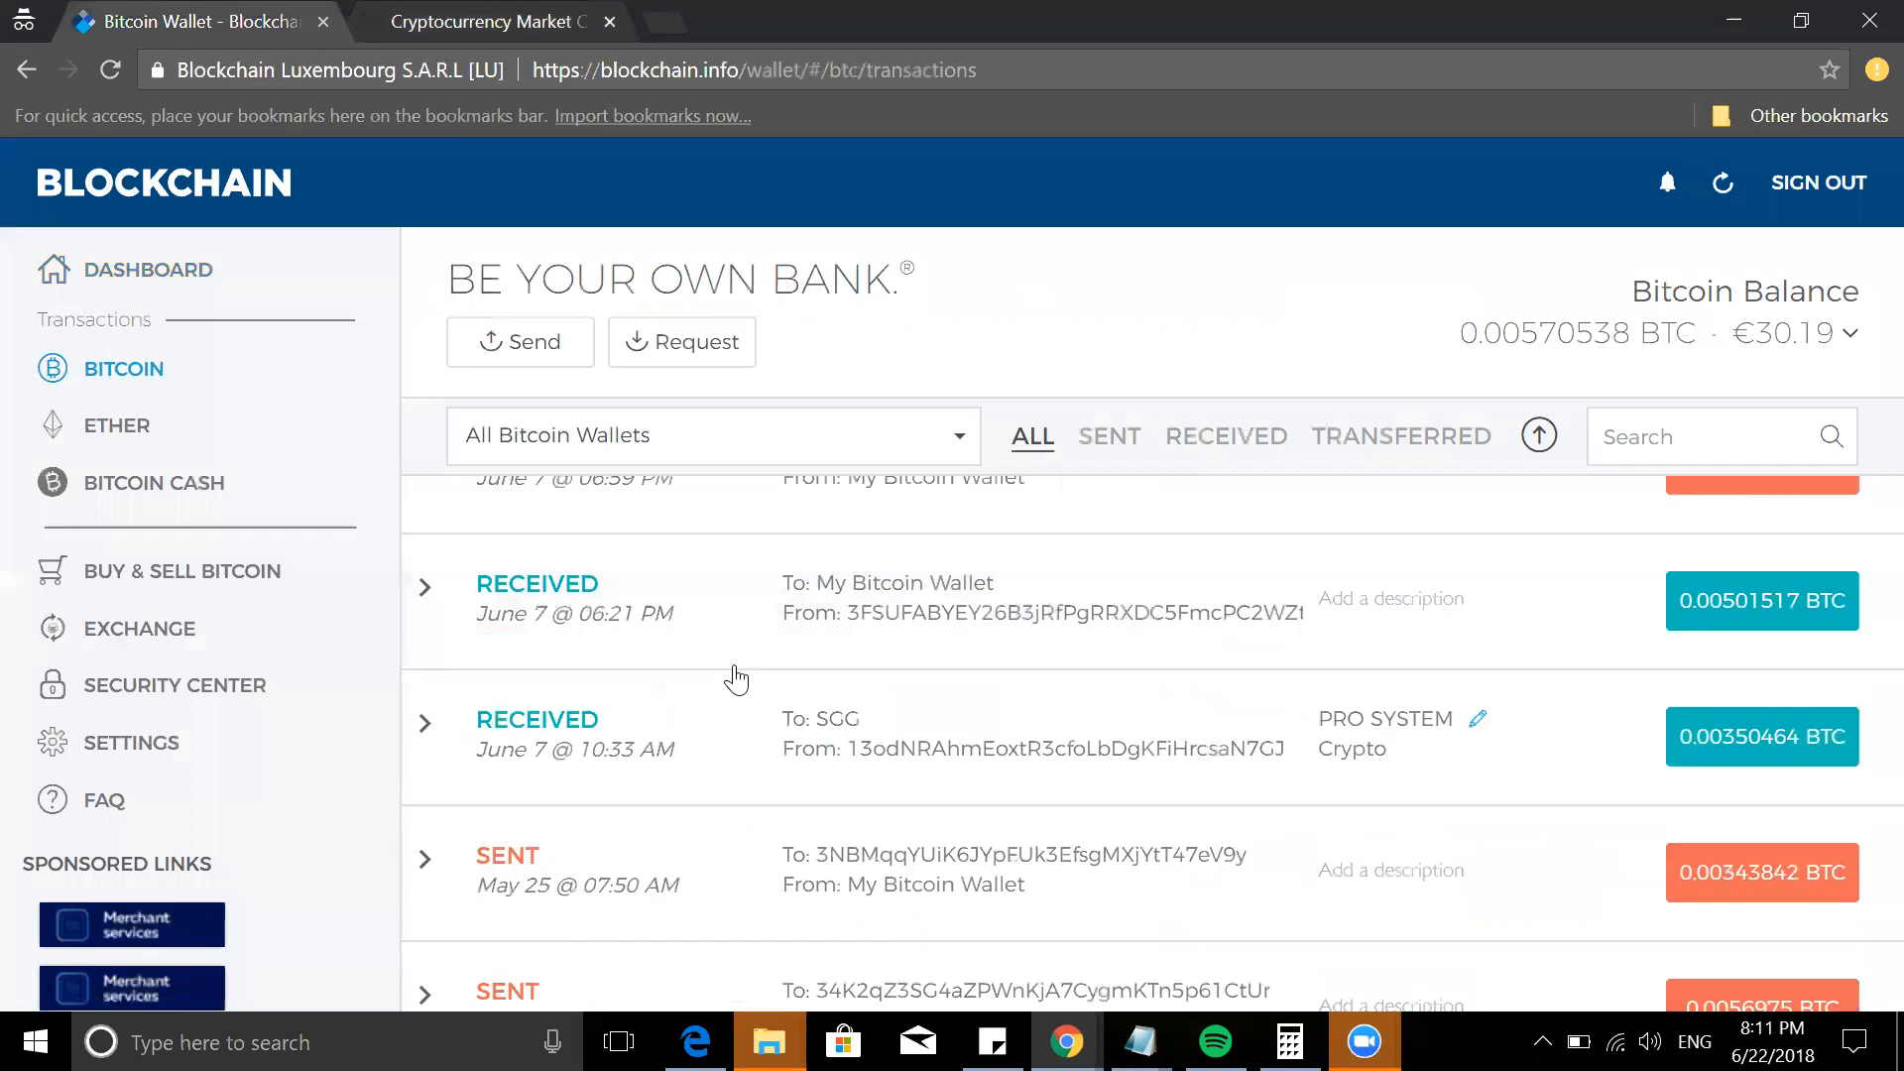
scroll(736, 669, "down", 5)
scroll(742, 678, "down", 5)
scroll(741, 676, "down", 5)
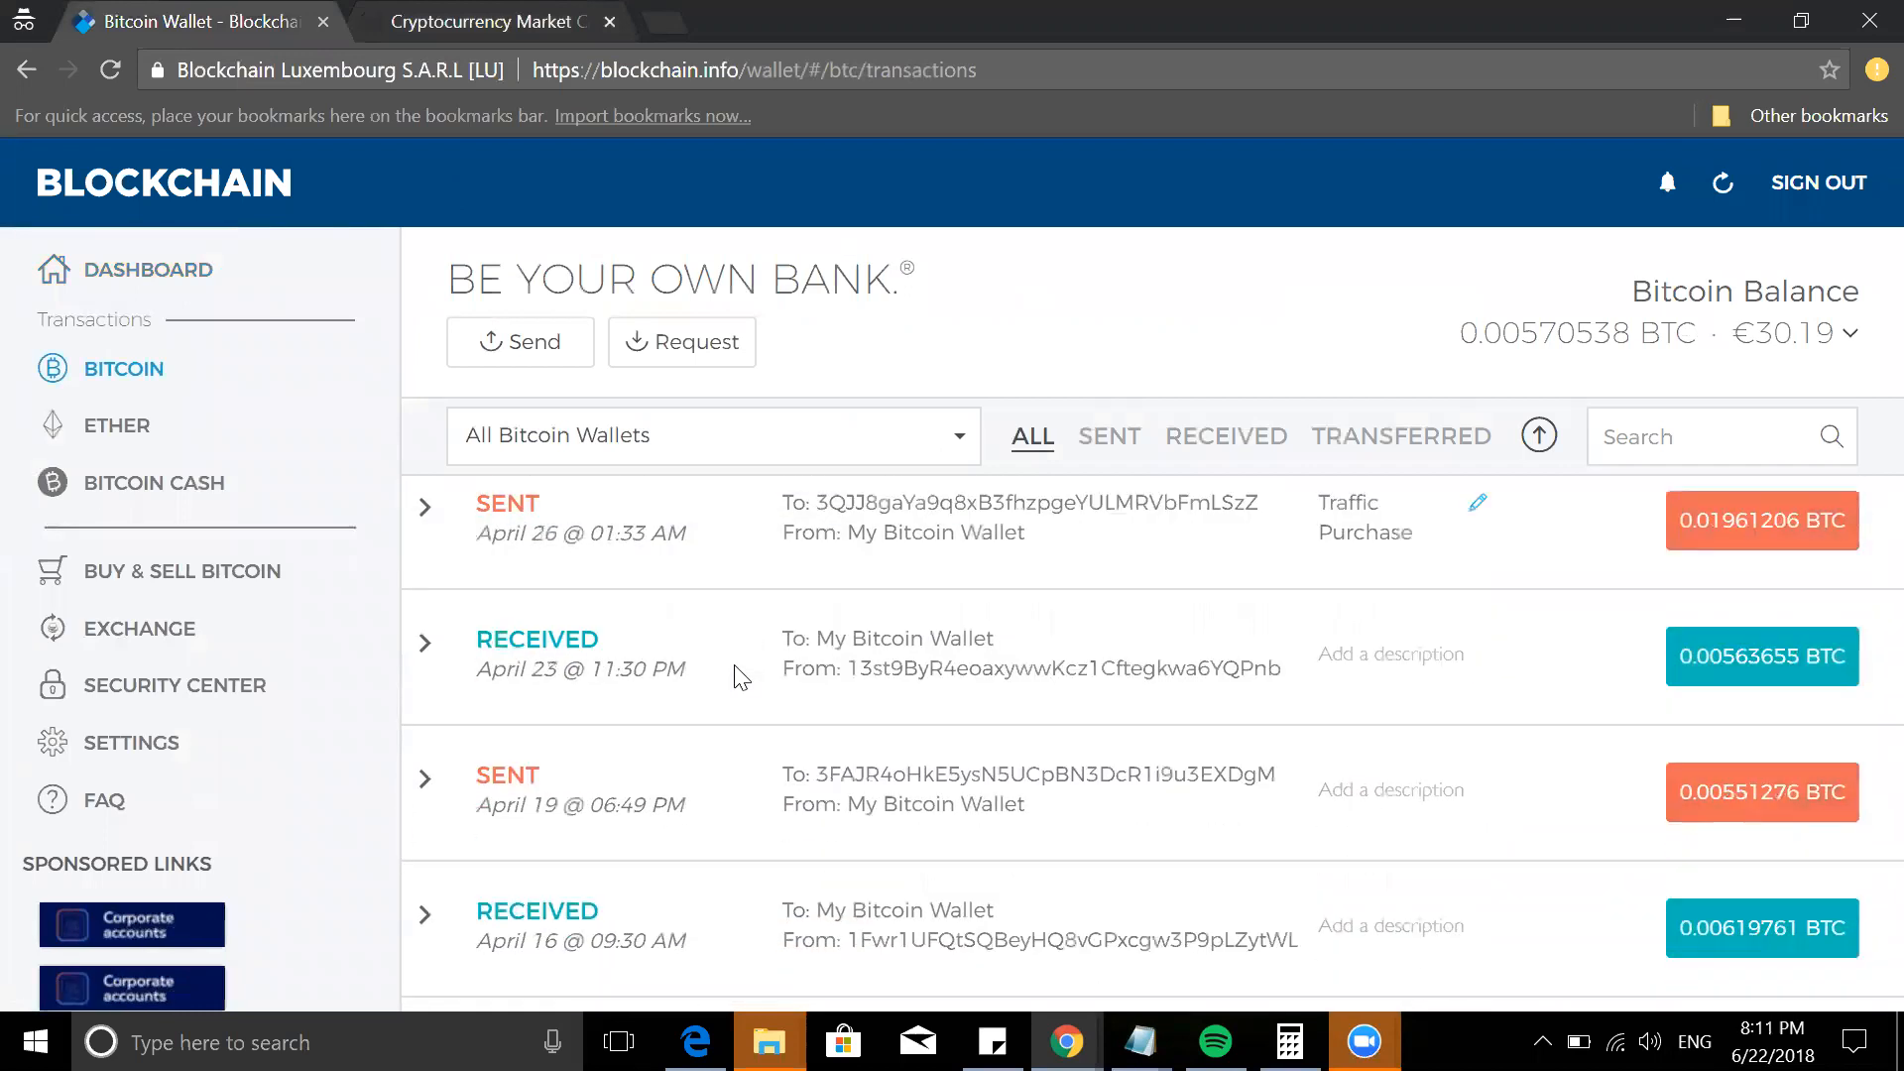
scroll(742, 678, "down", 5)
scroll(742, 677, "down", 3)
scroll(741, 678, "down", 5)
scroll(742, 677, "down", 5)
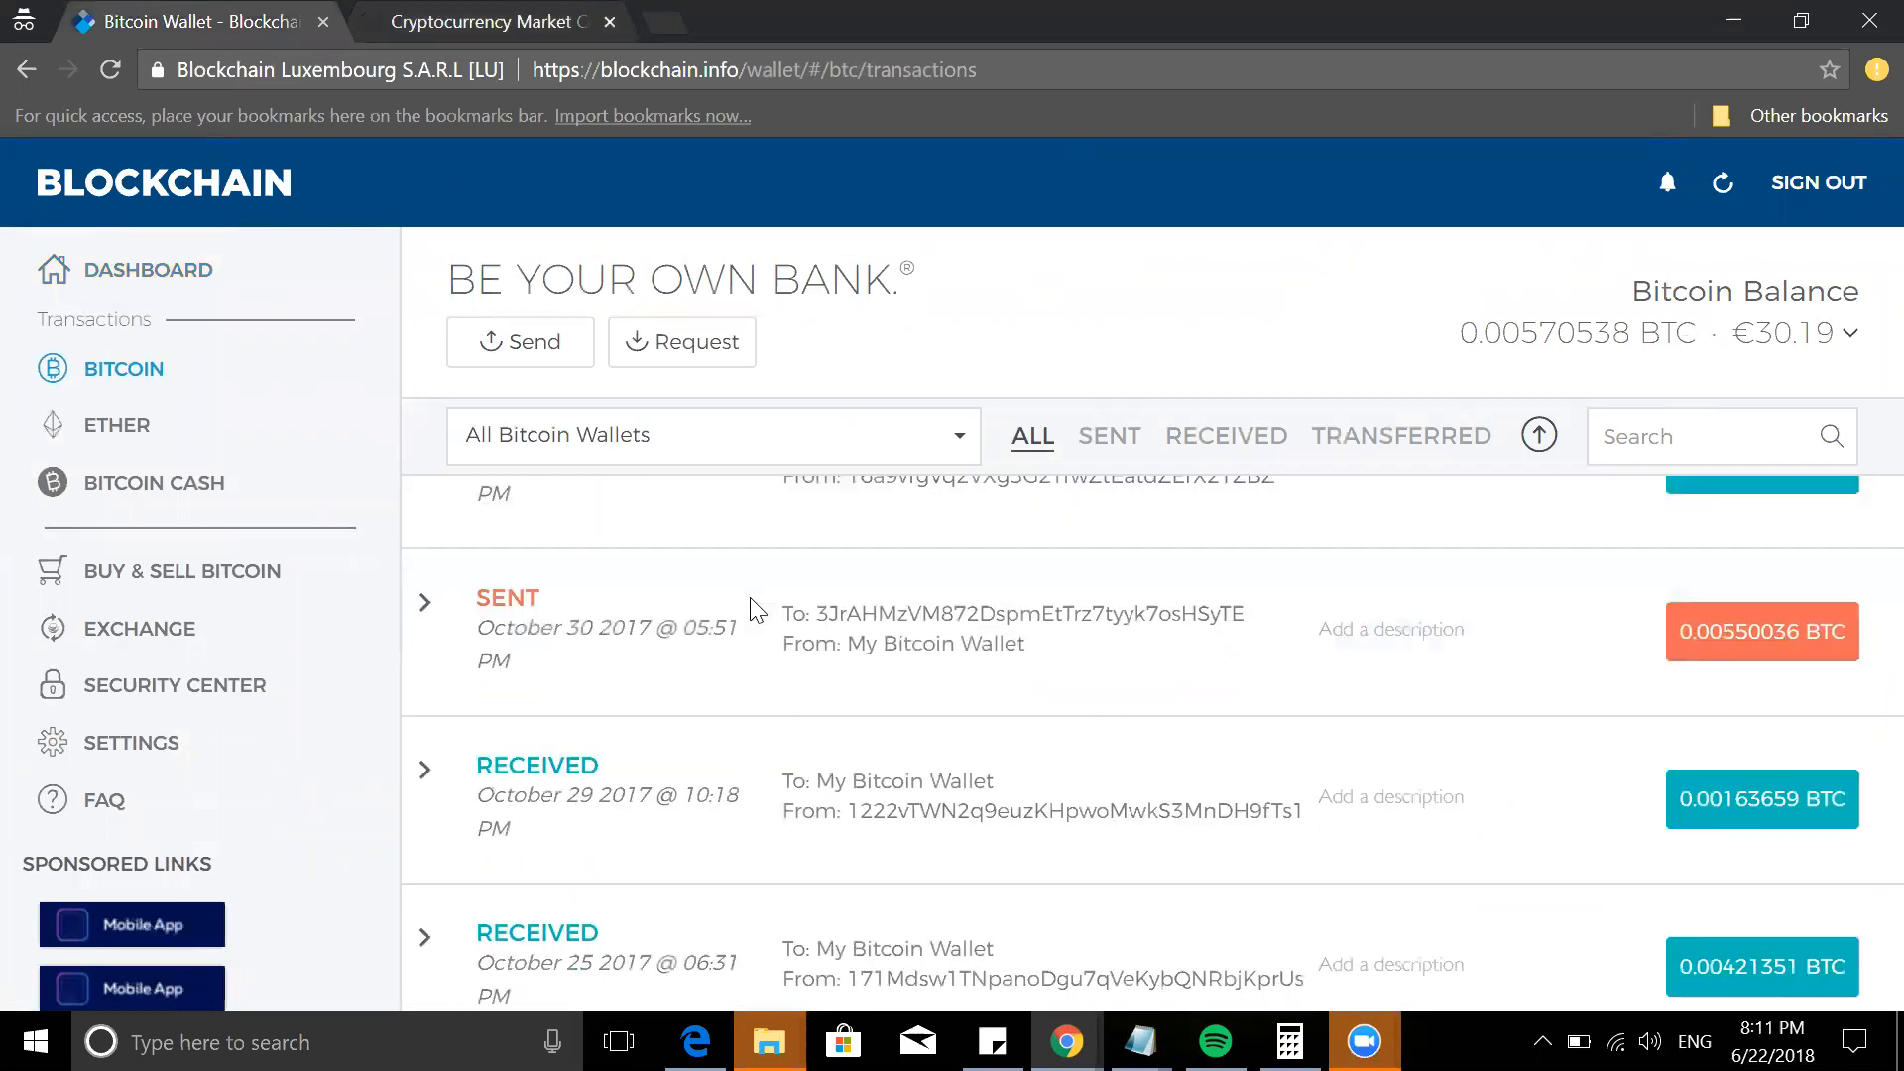
scroll(742, 678, "down", 2)
scroll(778, 710, "up", 15)
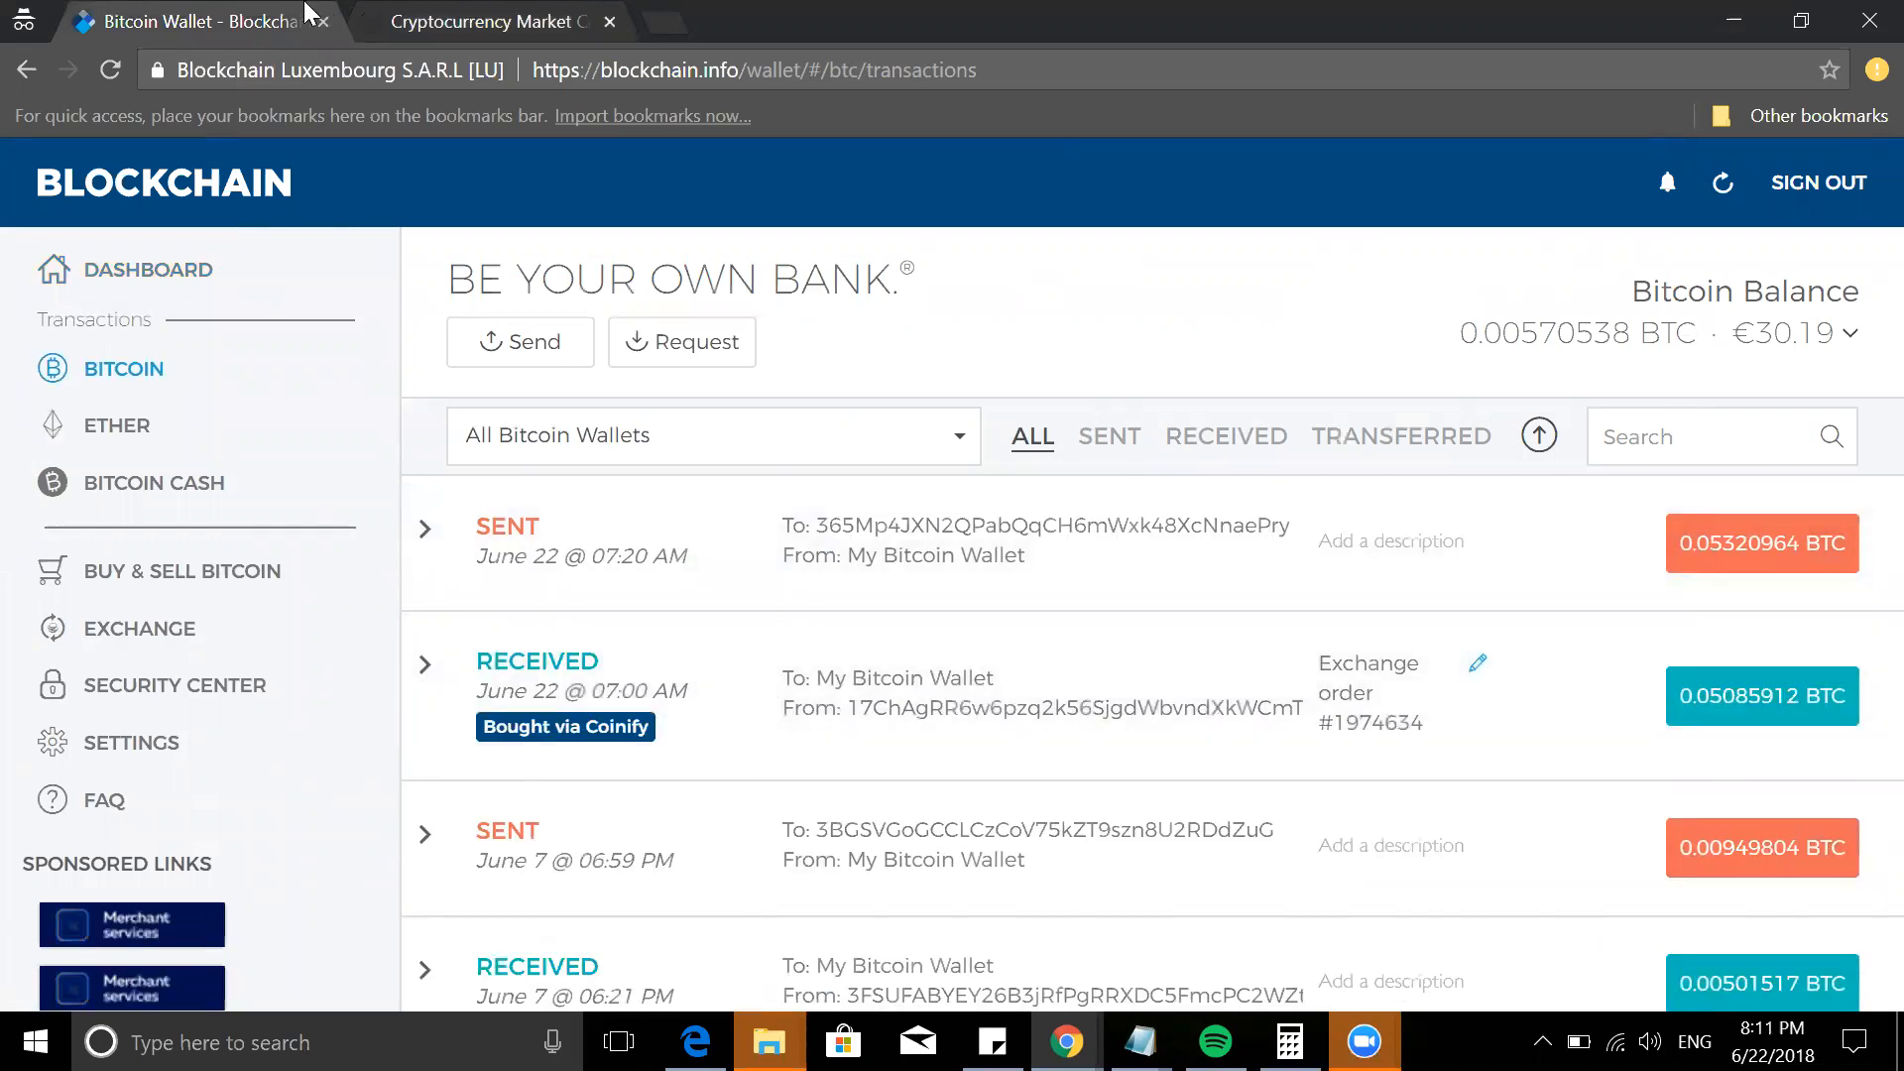
left_click(481, 22)
scroll(668, 554, "down", 3)
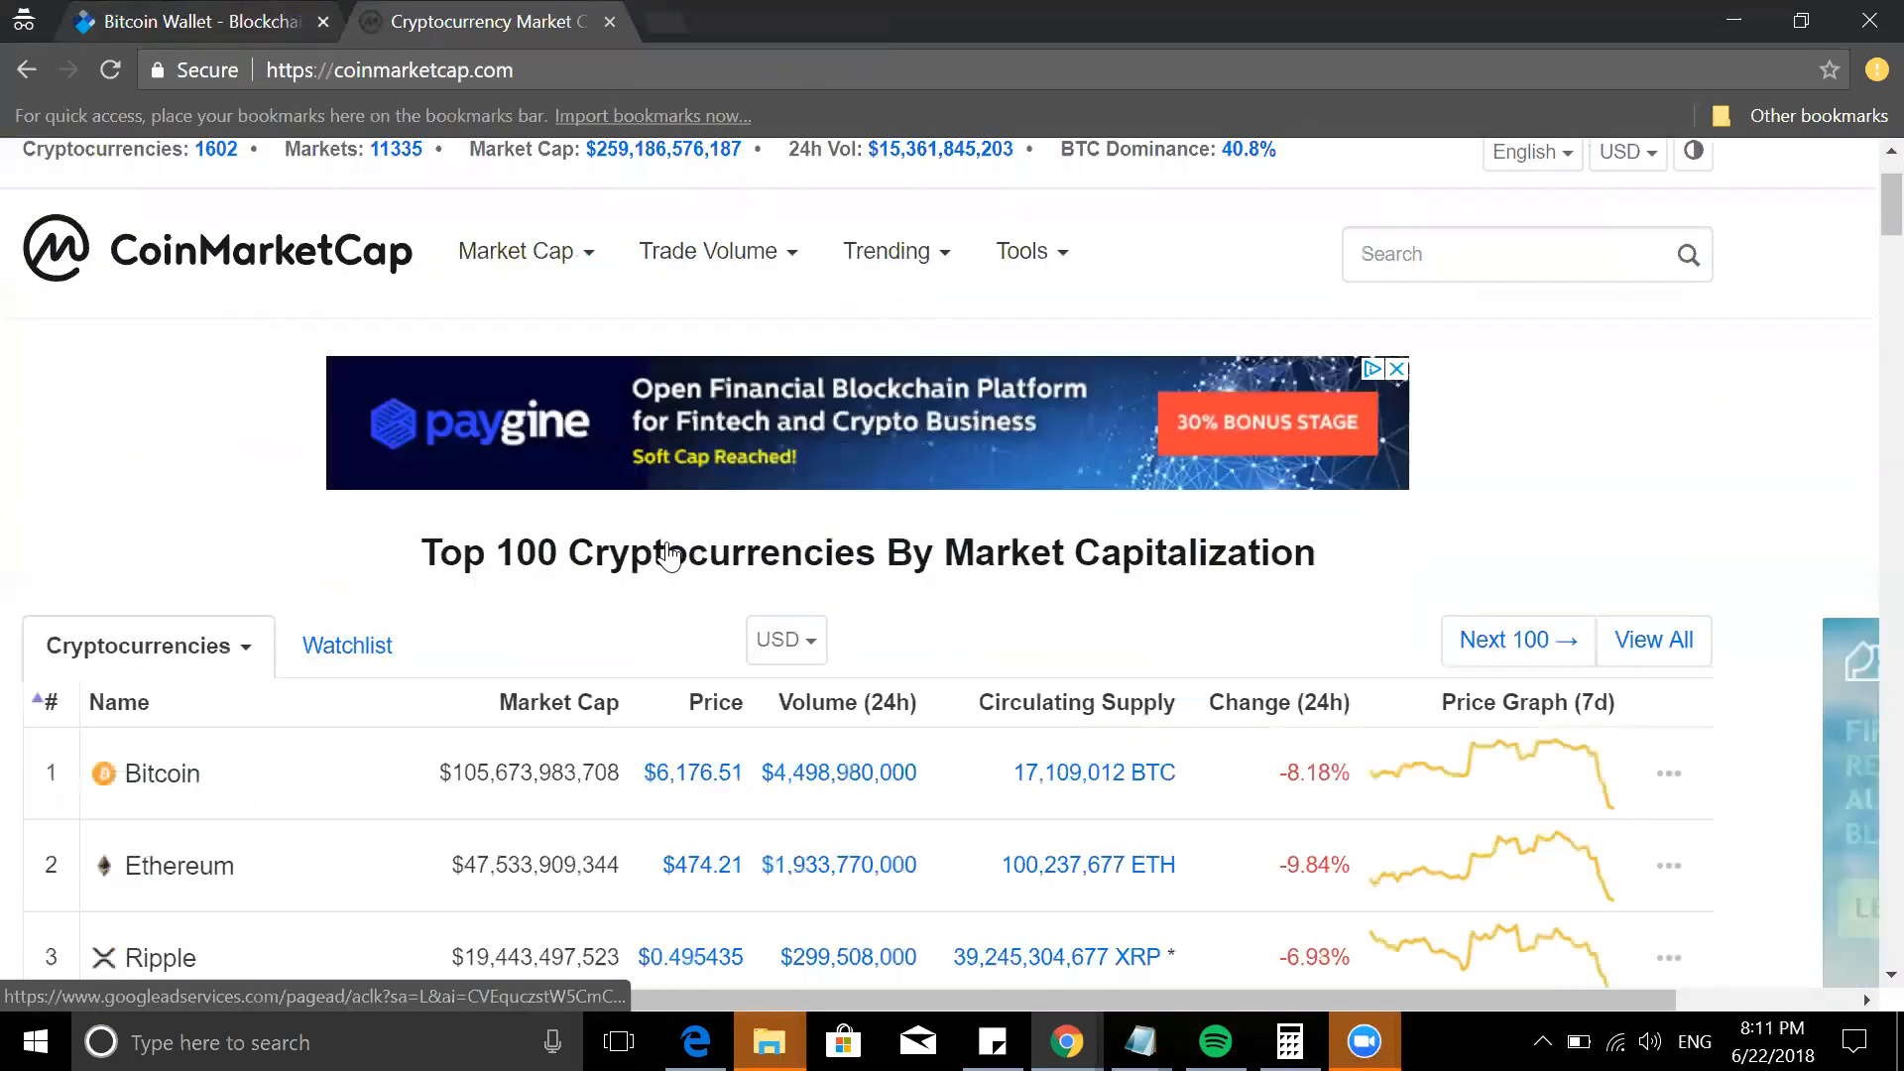
scroll(668, 554, "down", 3)
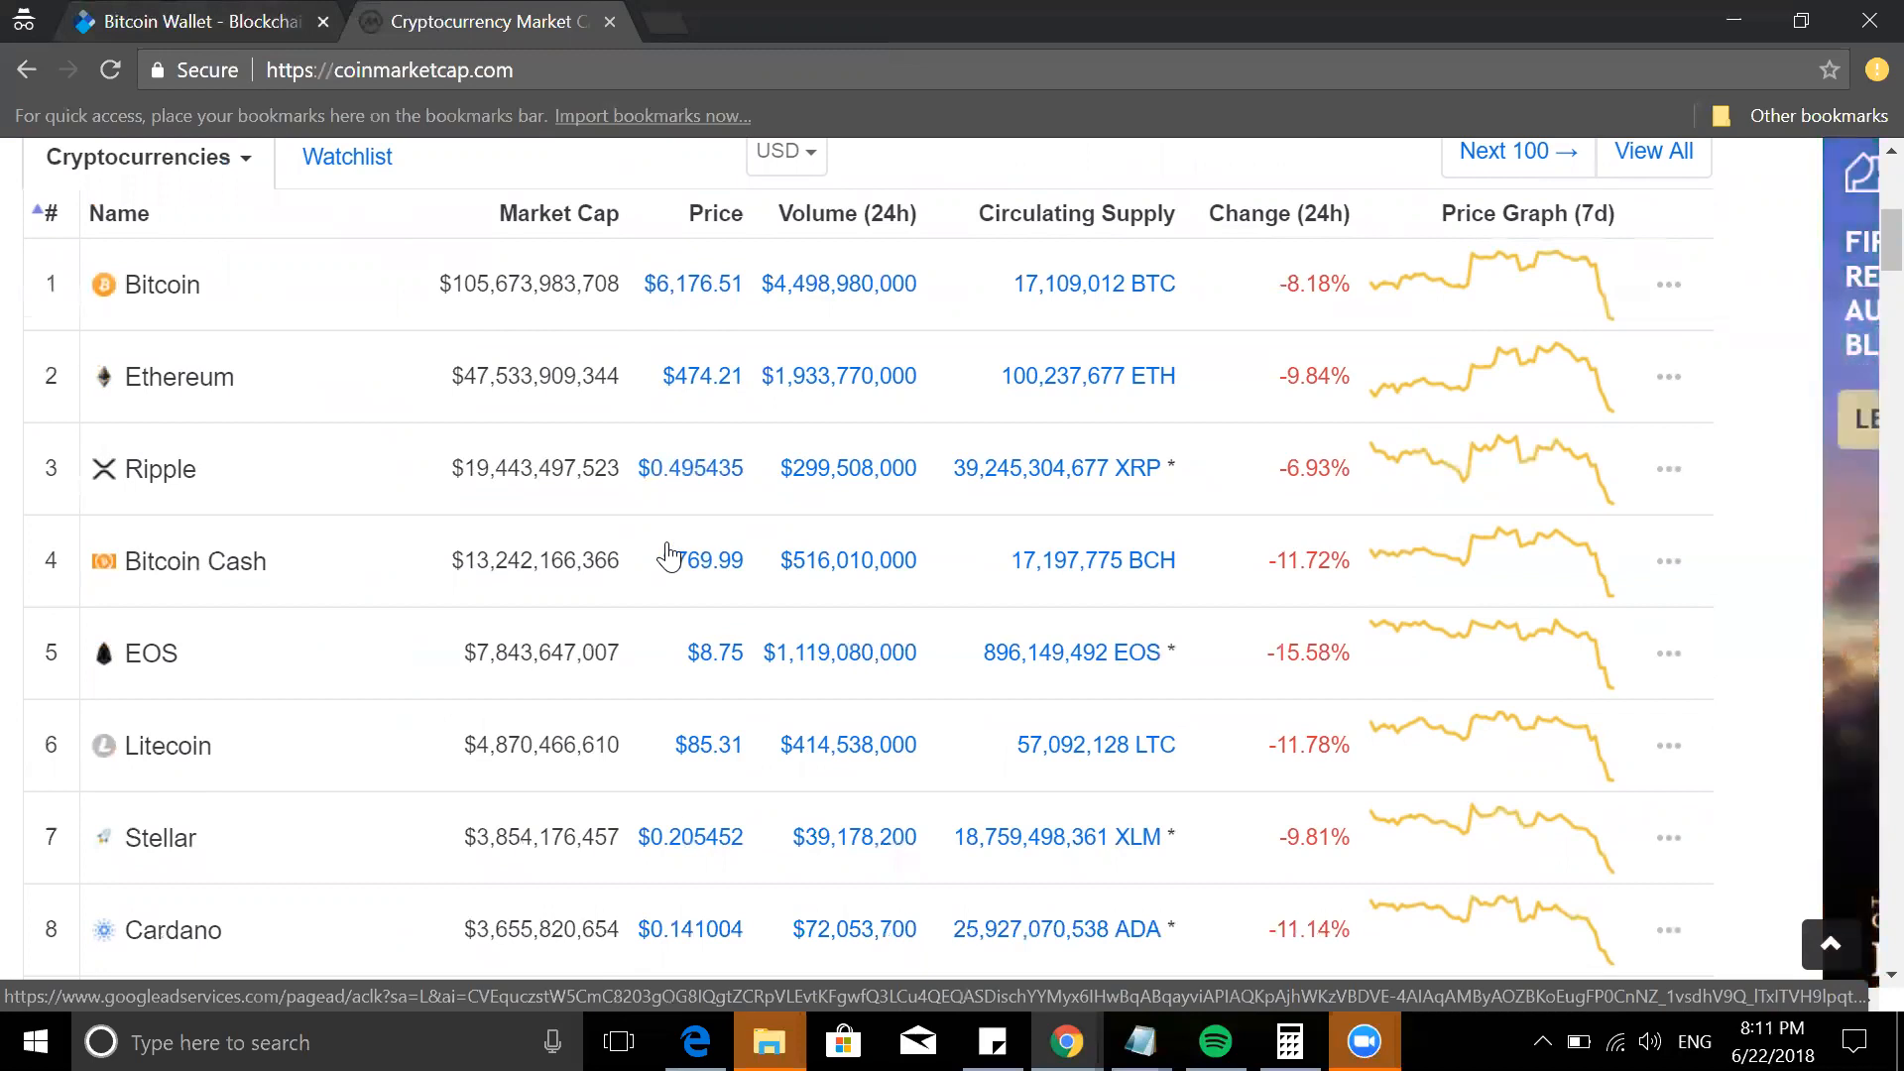
left_click(283, 21)
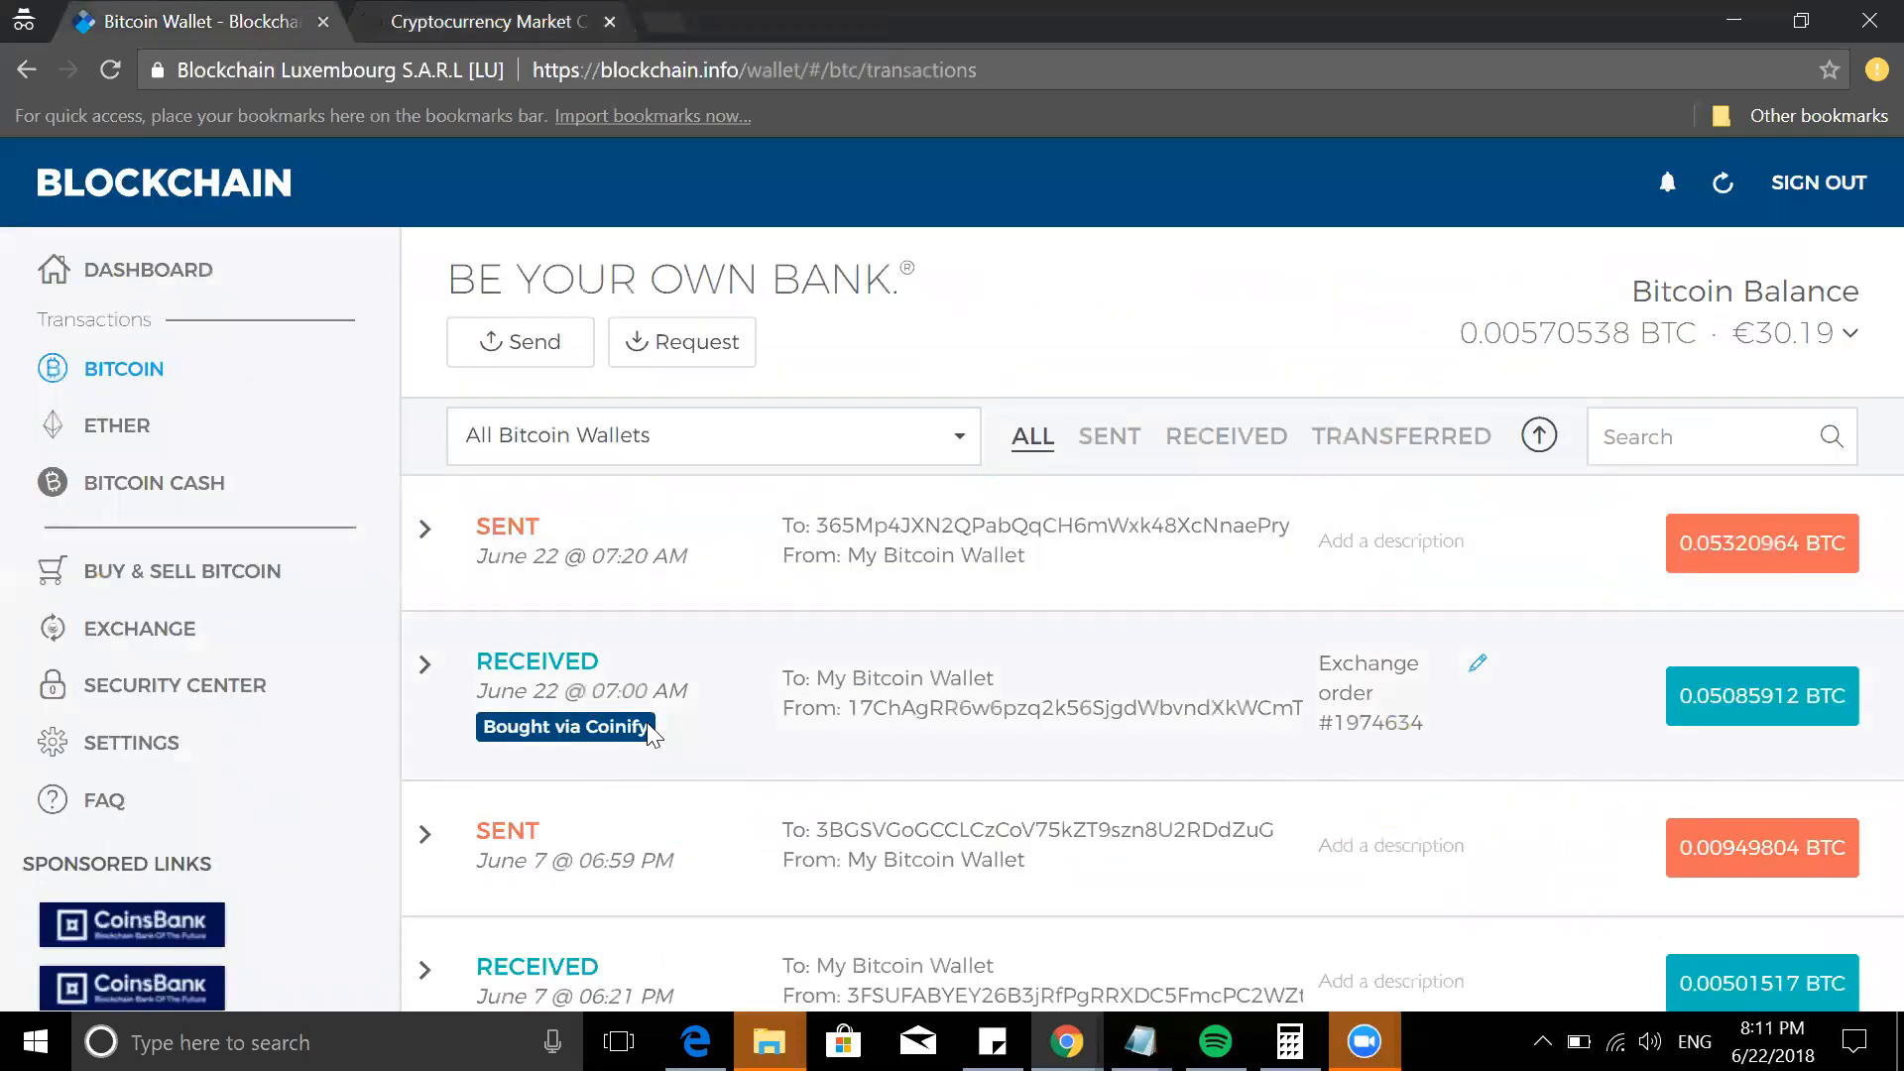
- Highlight the June 22 Coinify purchase and switch its amount display from BTC to EUR
left_click_drag(689, 699, 477, 658)
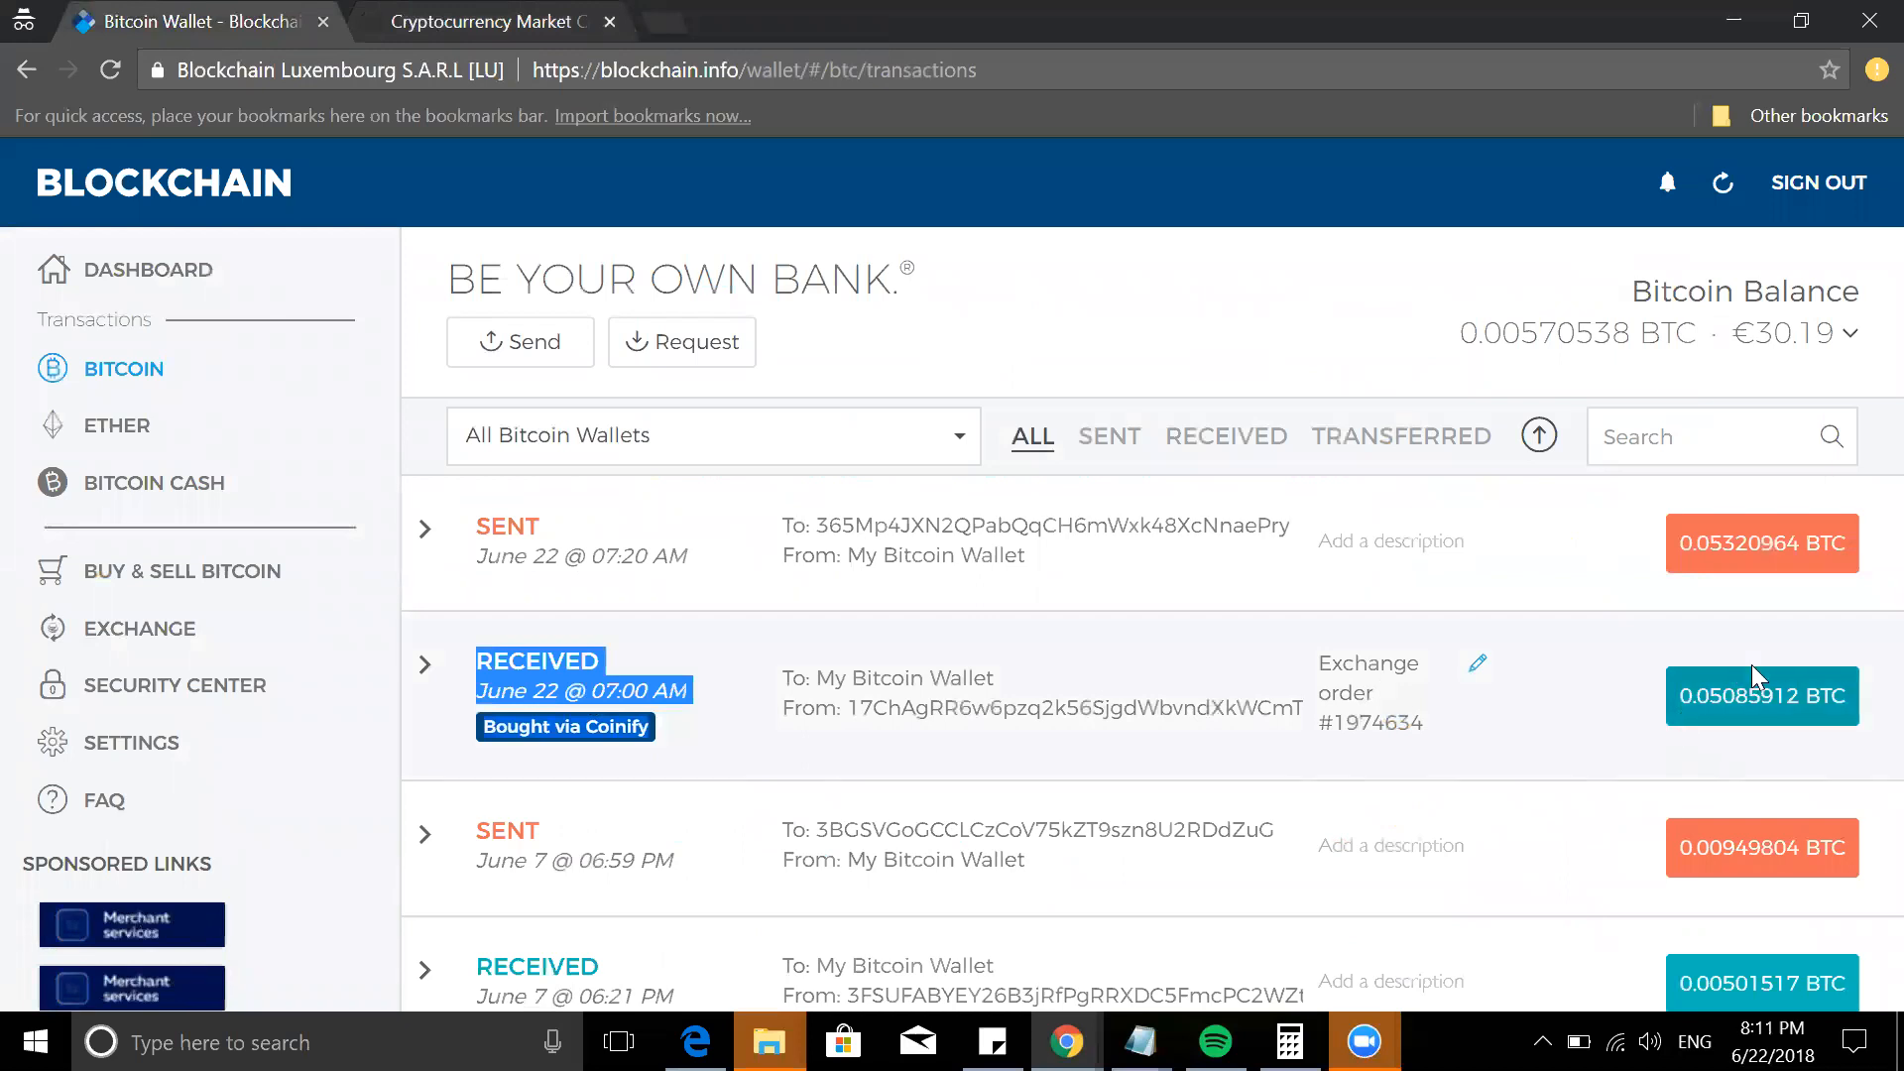
left_click(1771, 696)
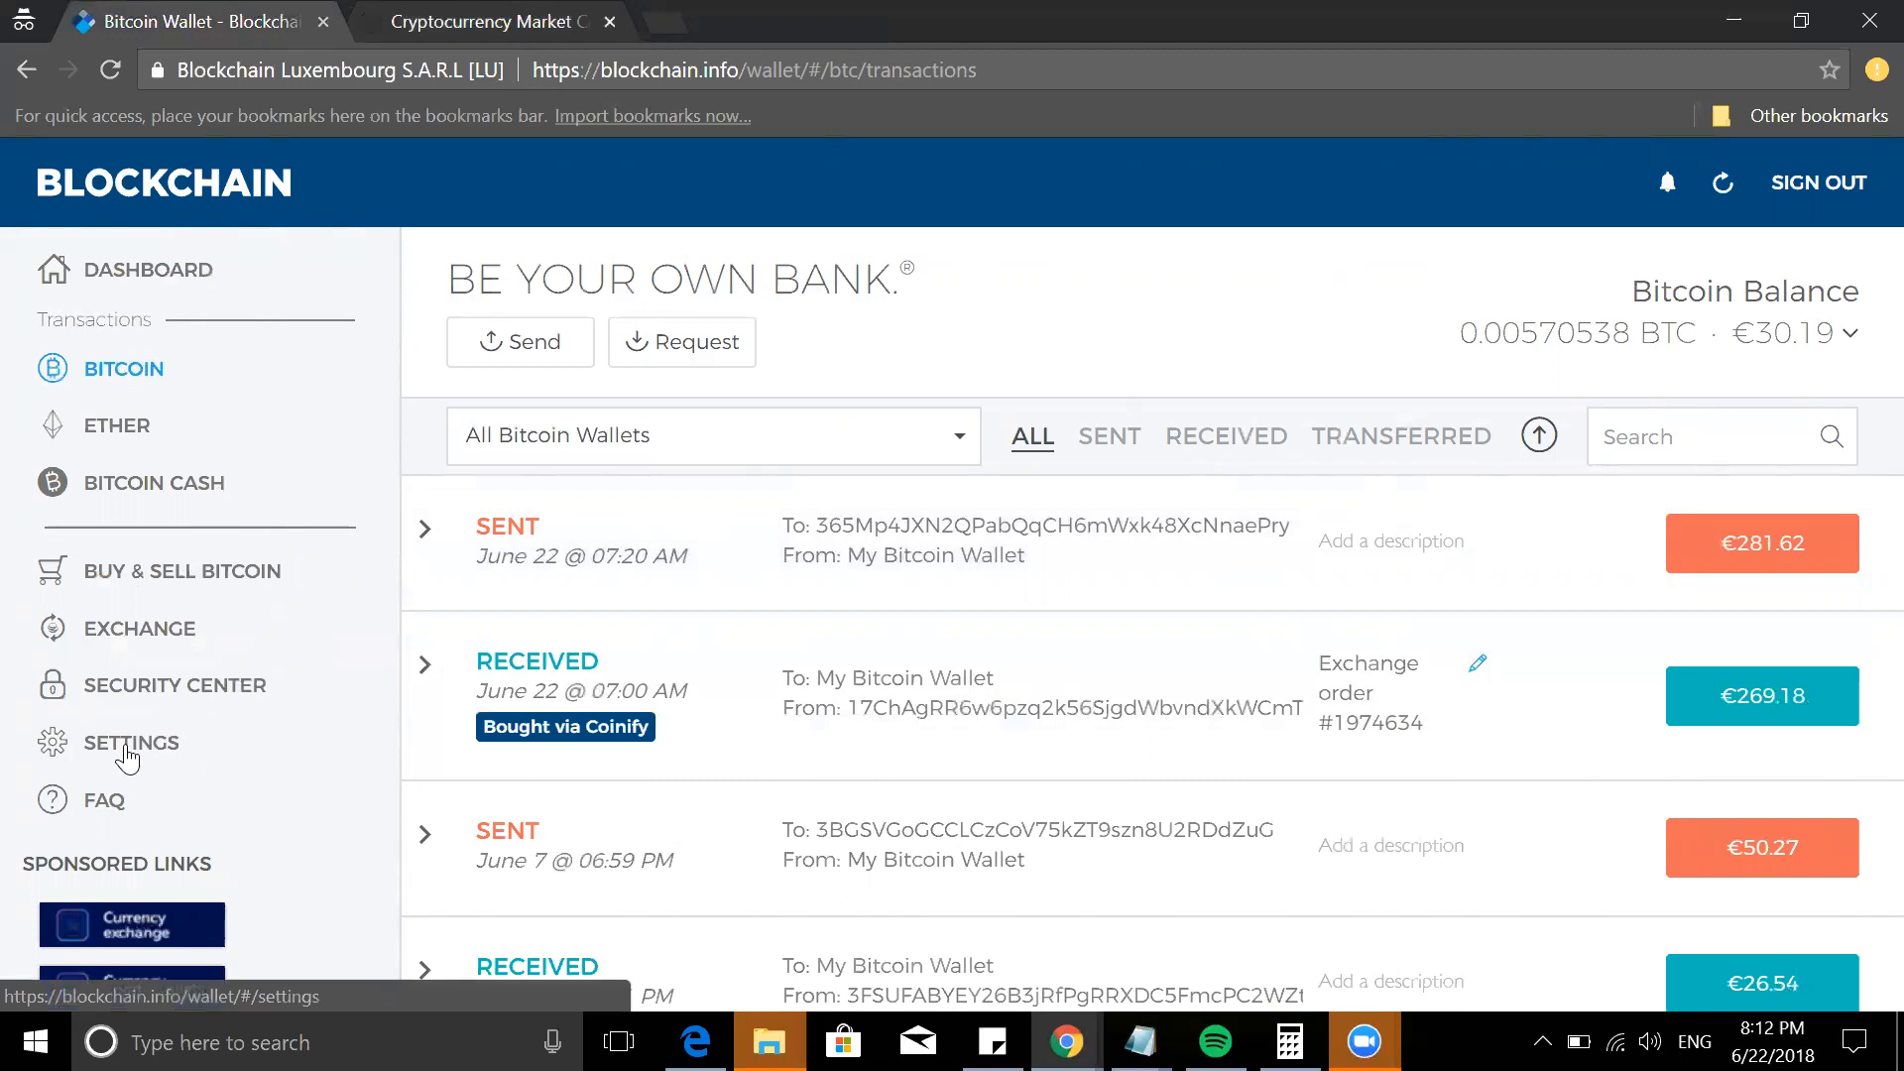
- Review the Security Center protection levels, then go to the Coinify Buy & Sell Bitcoin page
left_click(138, 696)
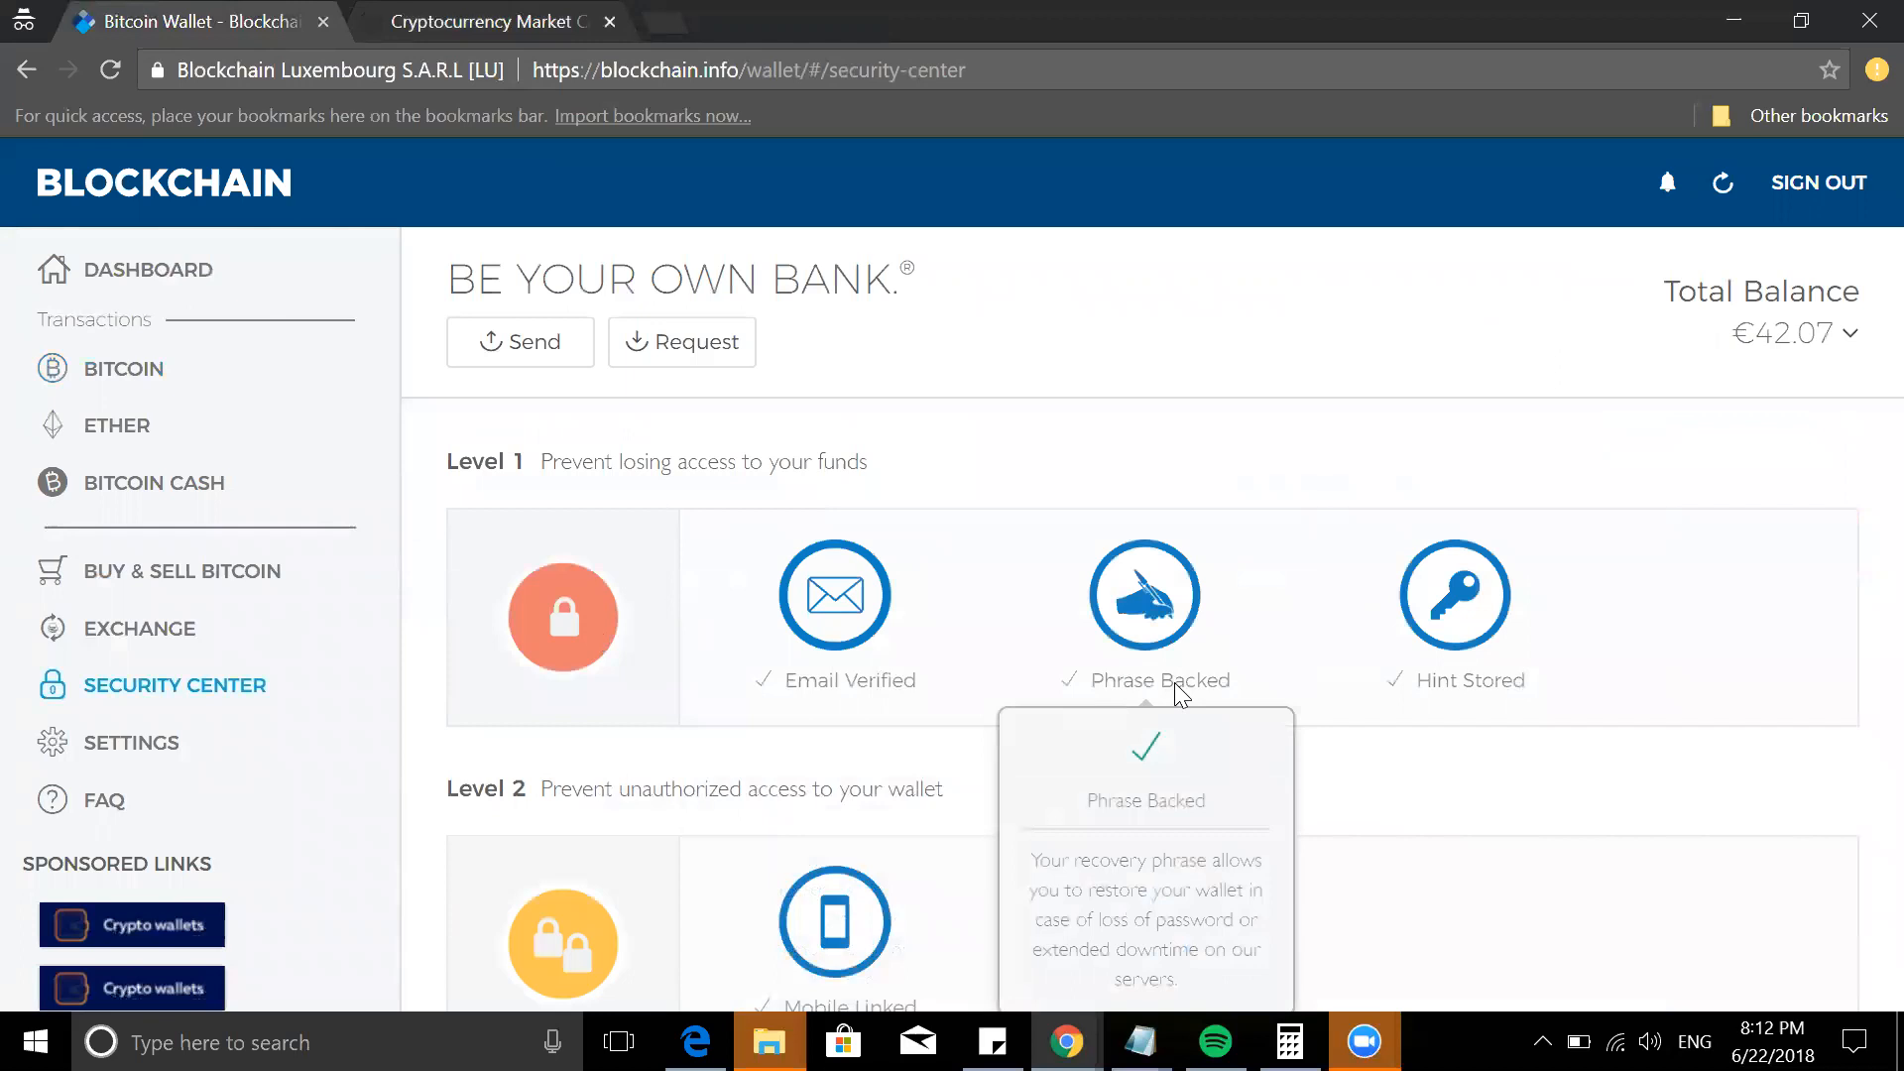
mouse_move(1456, 610)
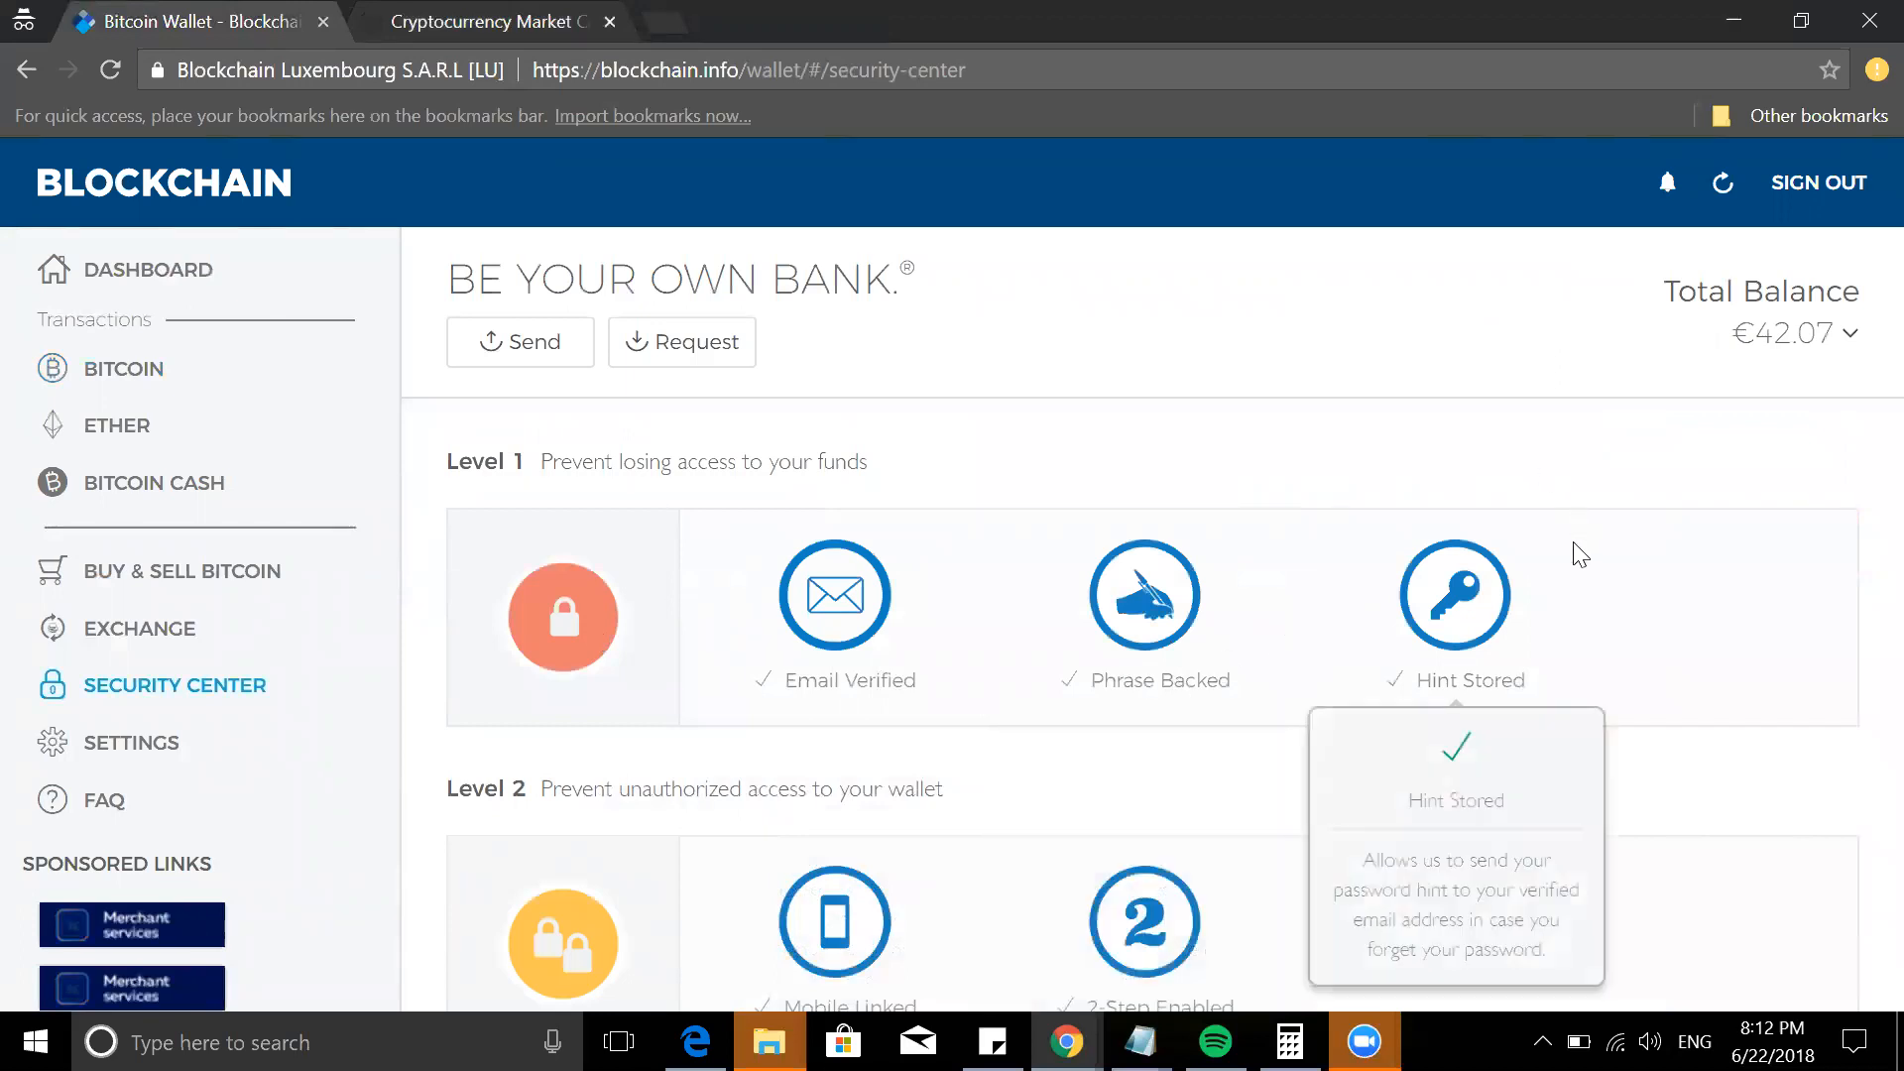
scroll(1190, 434, "down", 3)
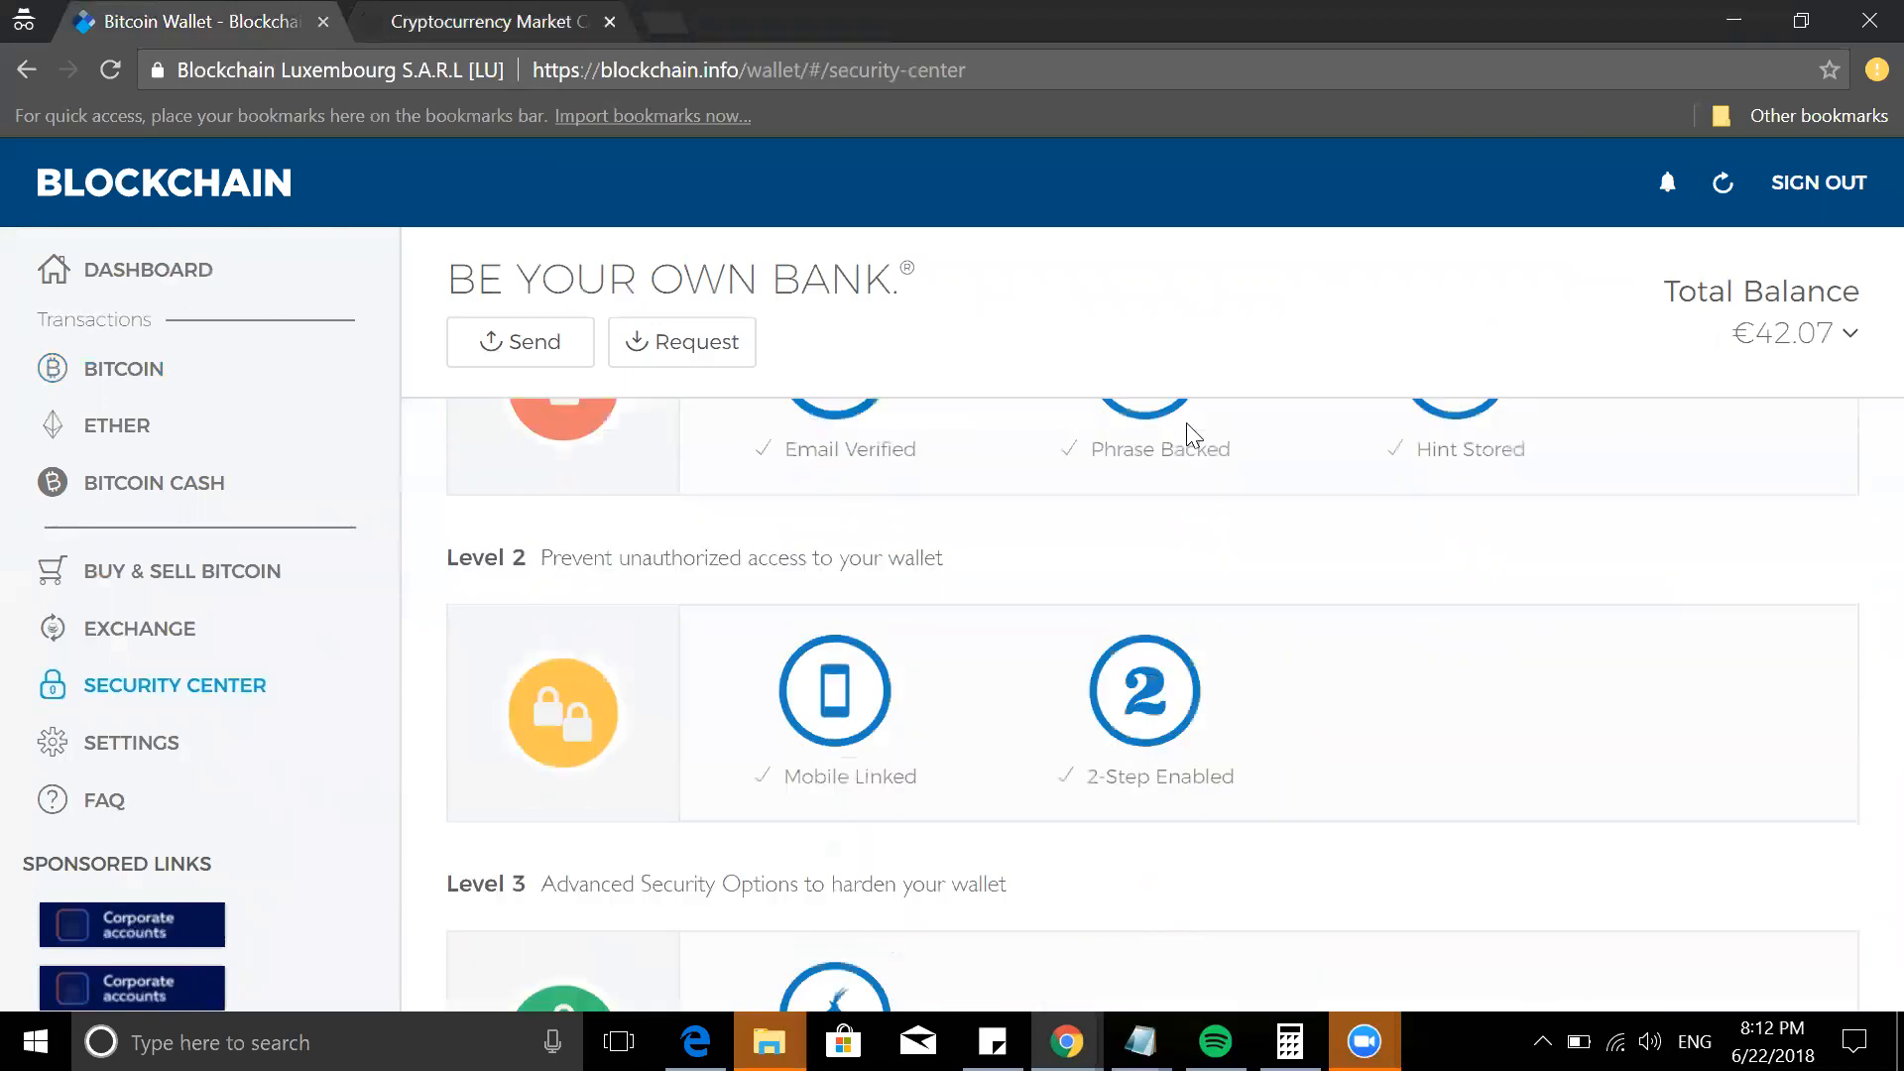
scroll(1191, 435, "down", 2)
scroll(1190, 435, "down", 1)
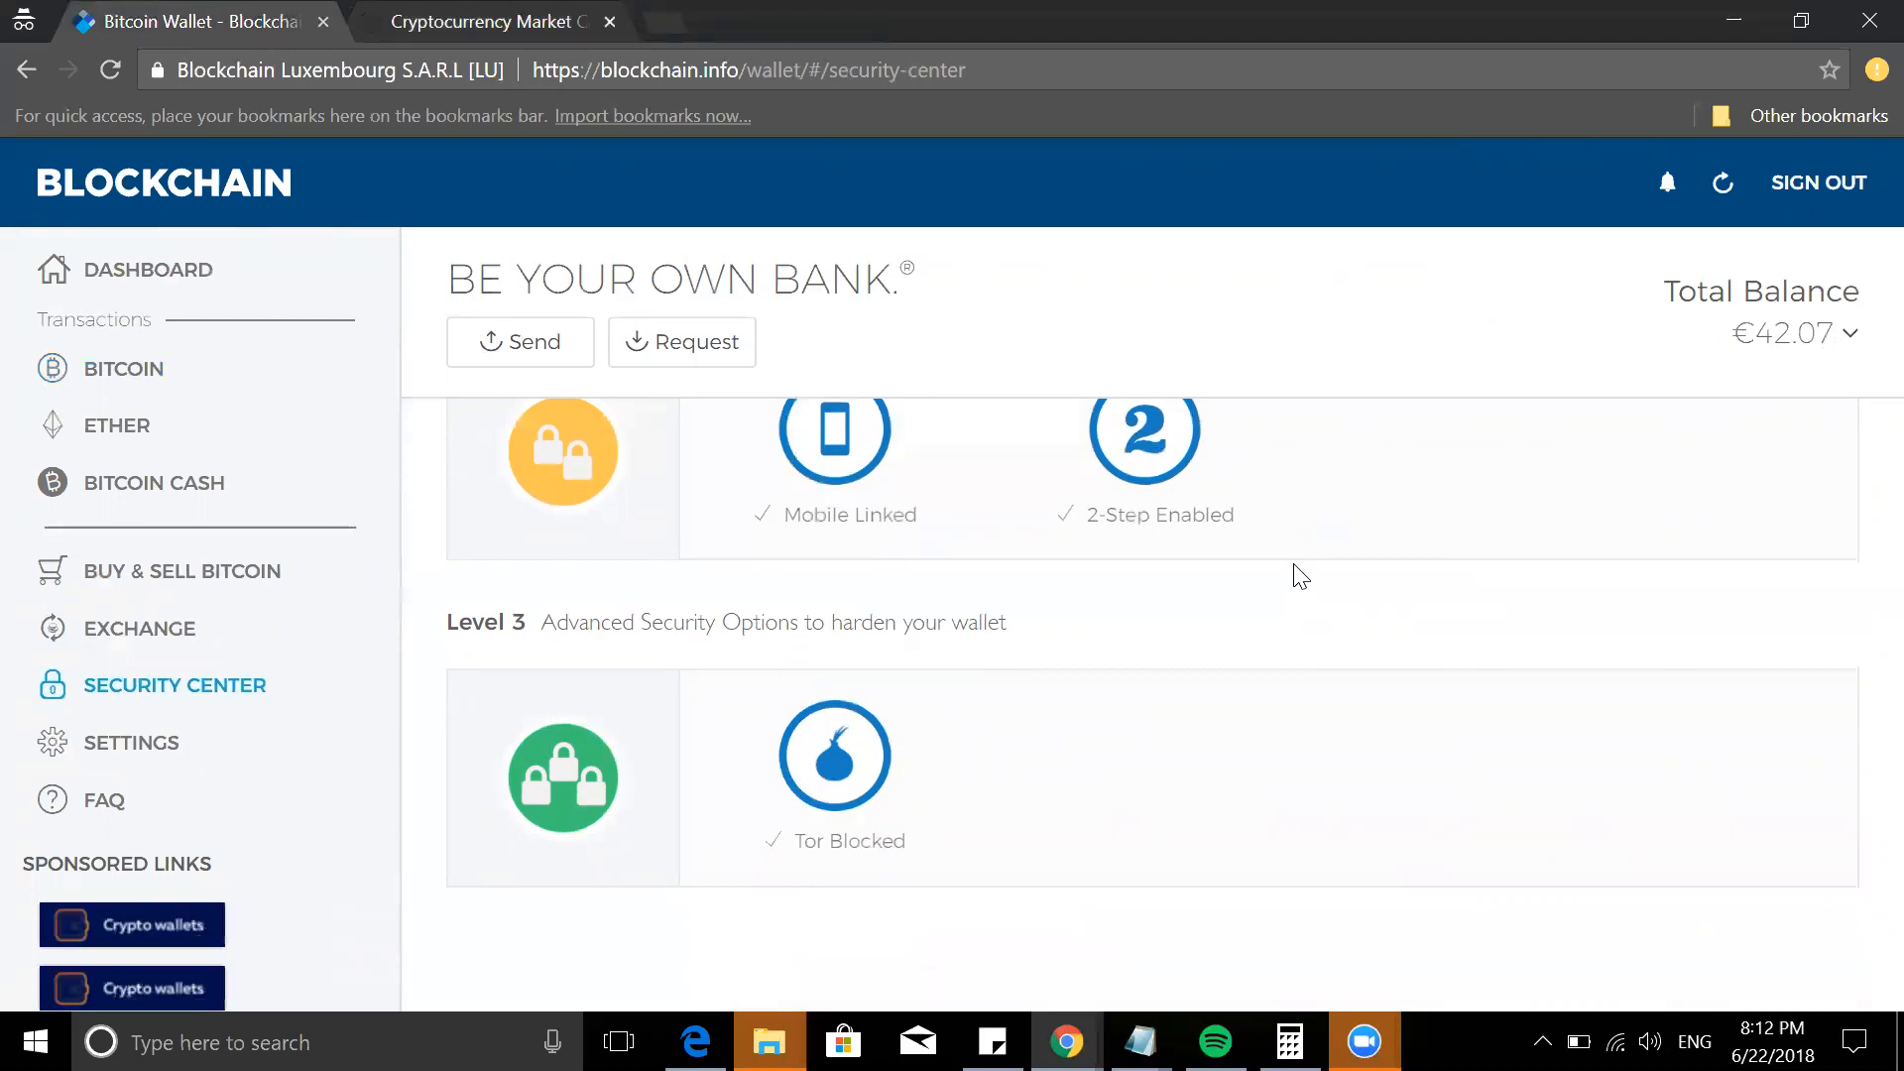
scroll(1300, 576, "up", 3)
scroll(1299, 575, "down", 3)
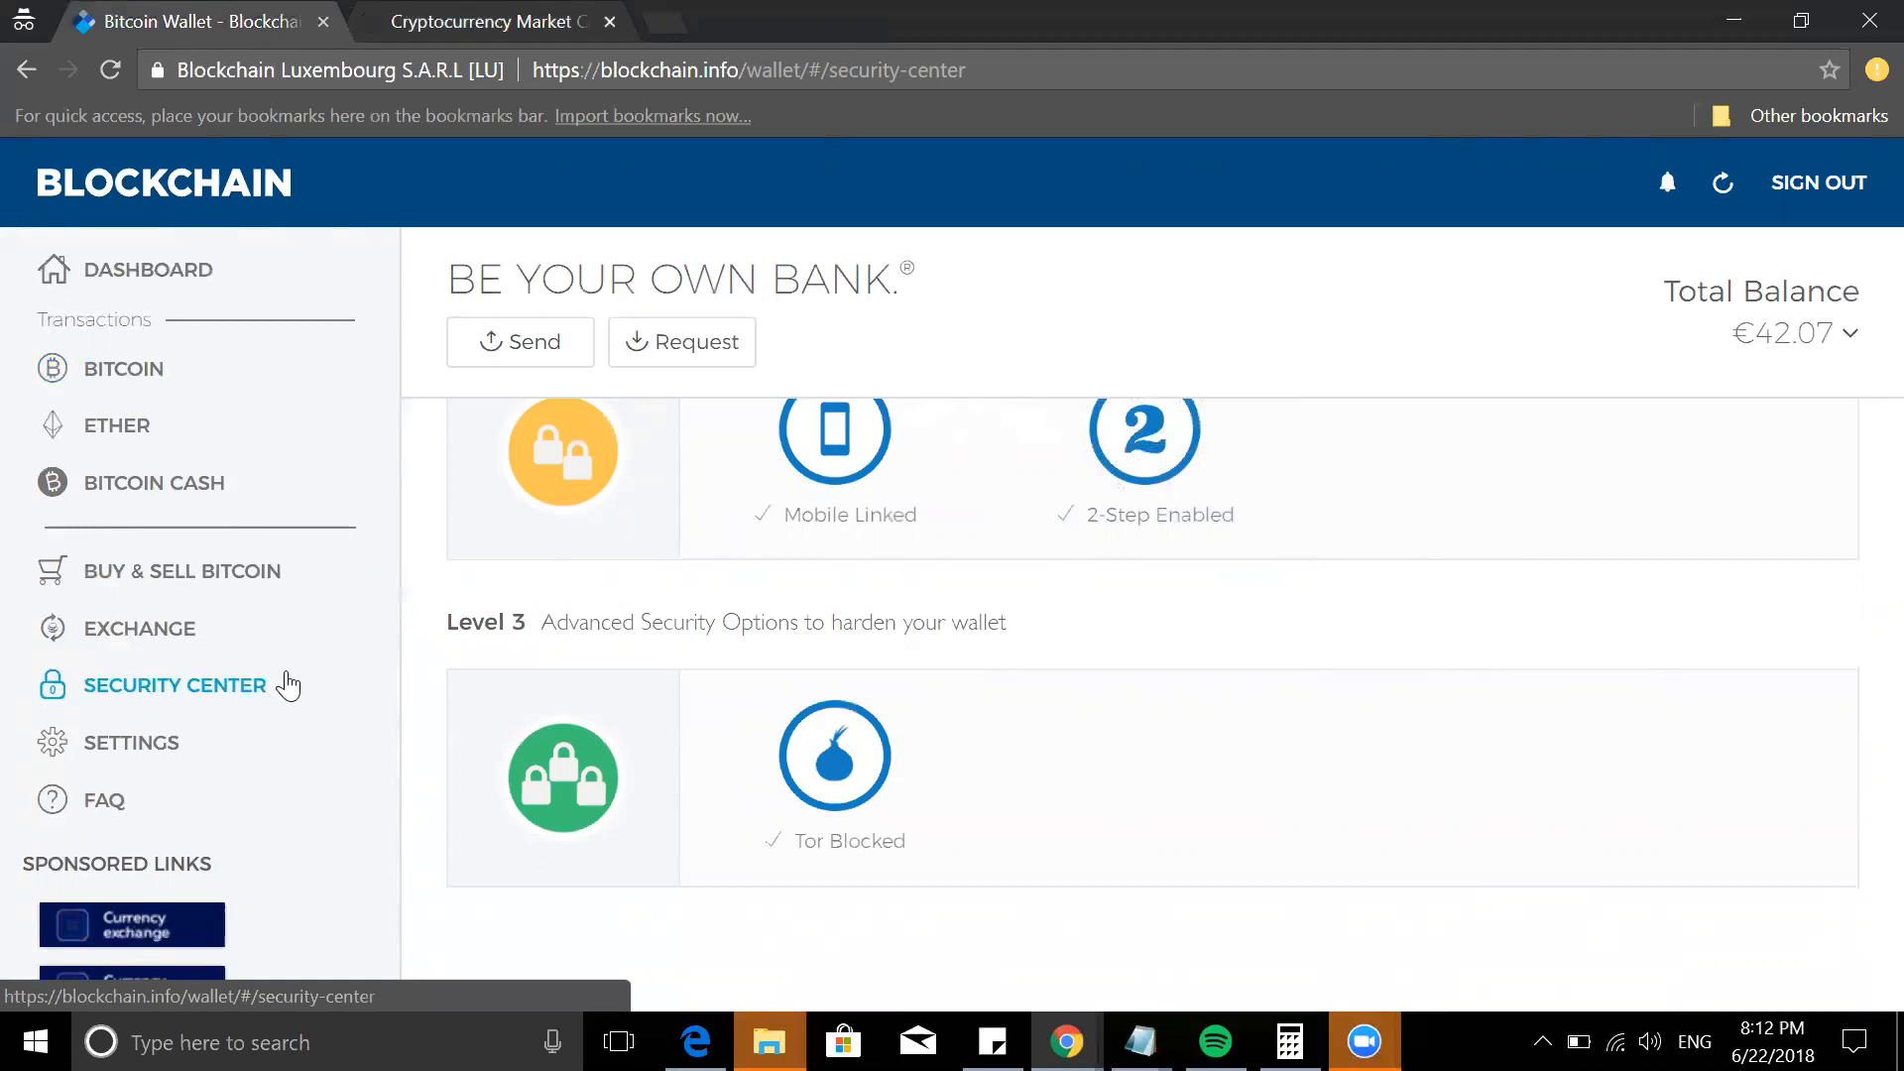
left_click(152, 573)
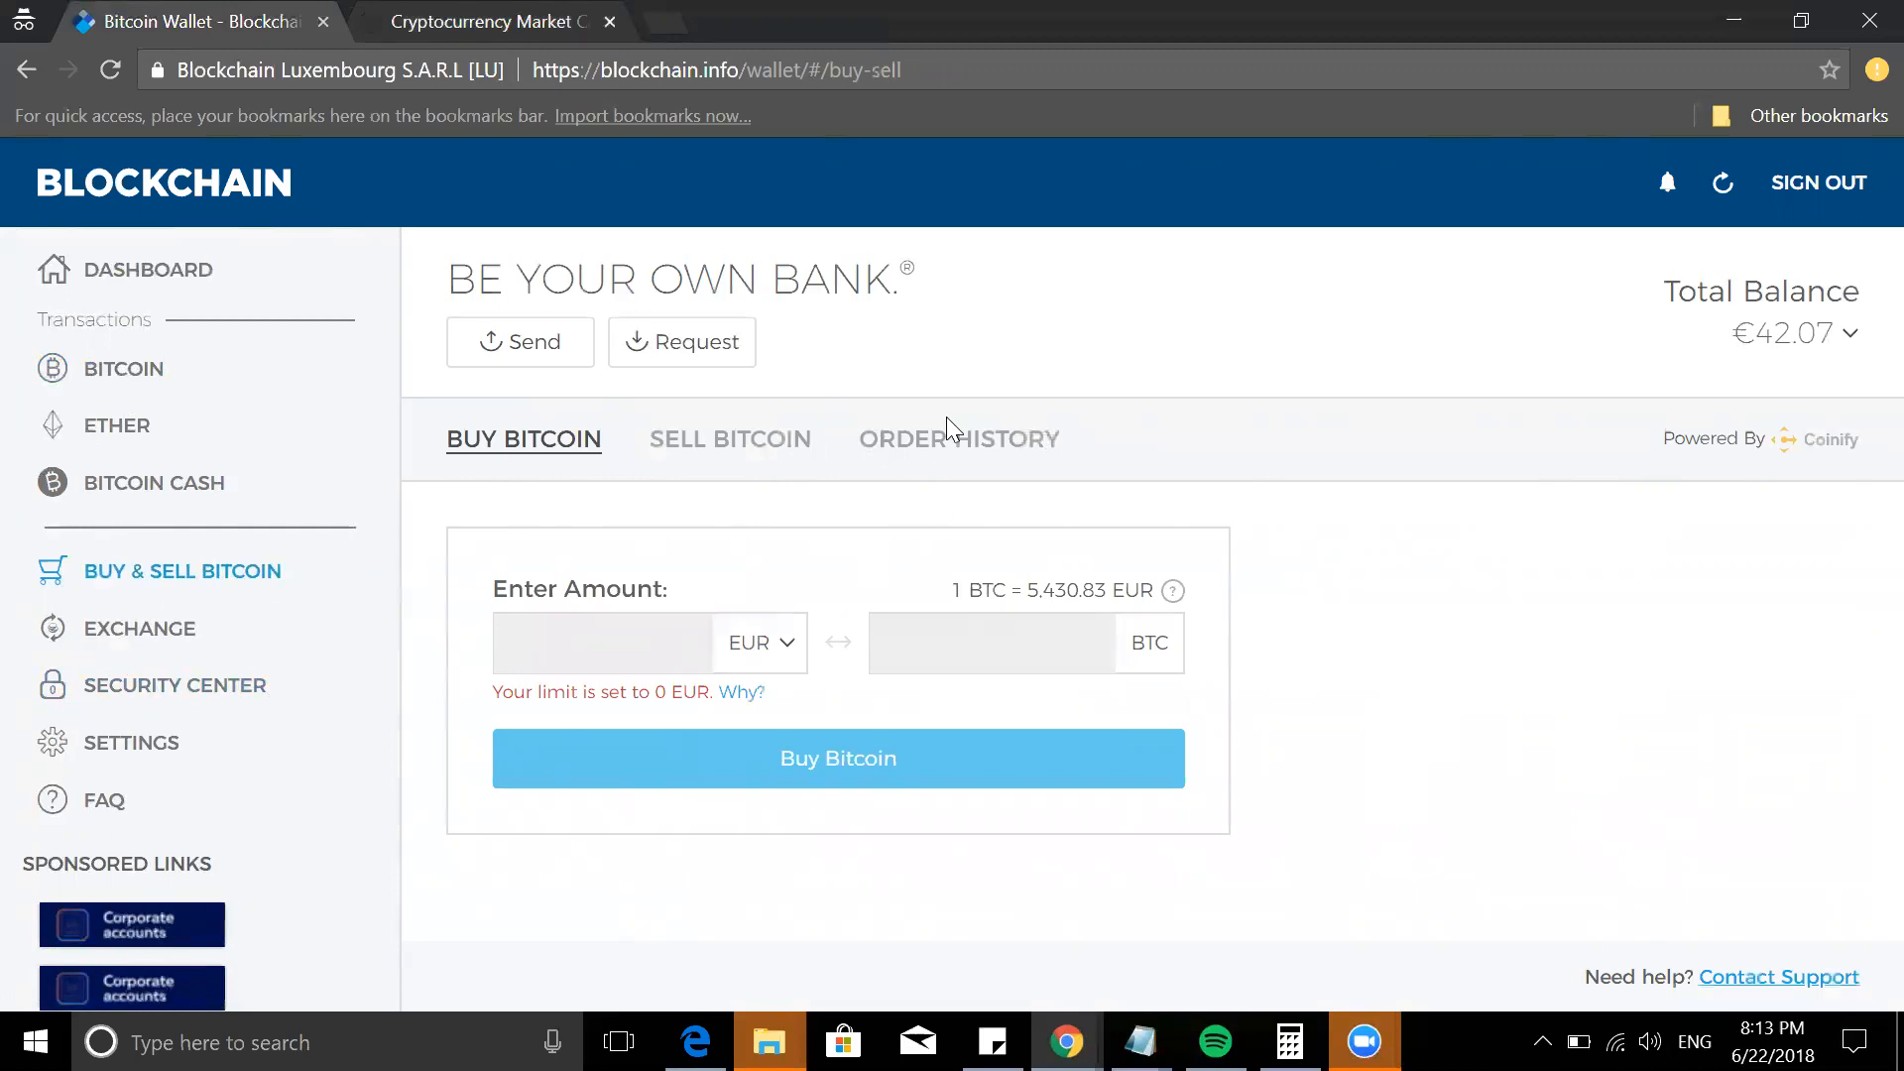
- View the Coinify order history and highlight the completed June 22 order's details
left_click(940, 448)
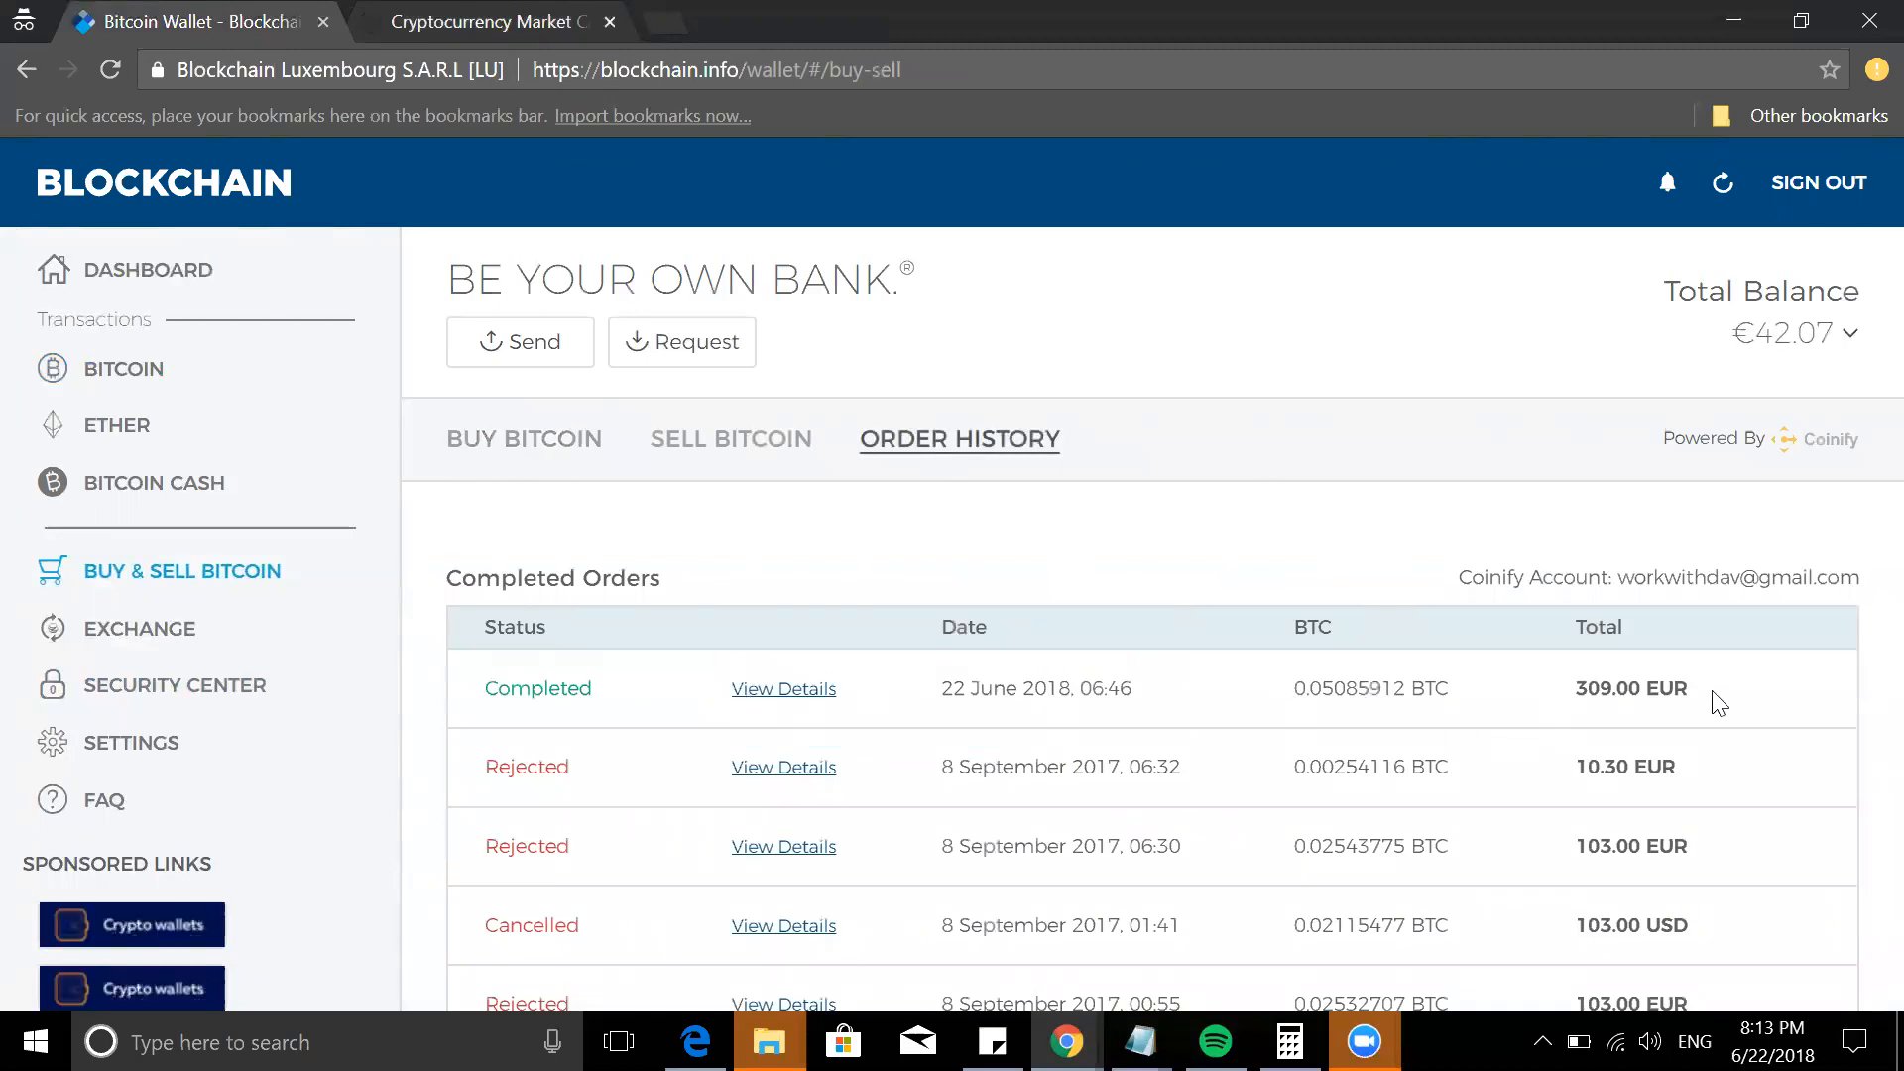
left_click_drag(1718, 701, 667, 652)
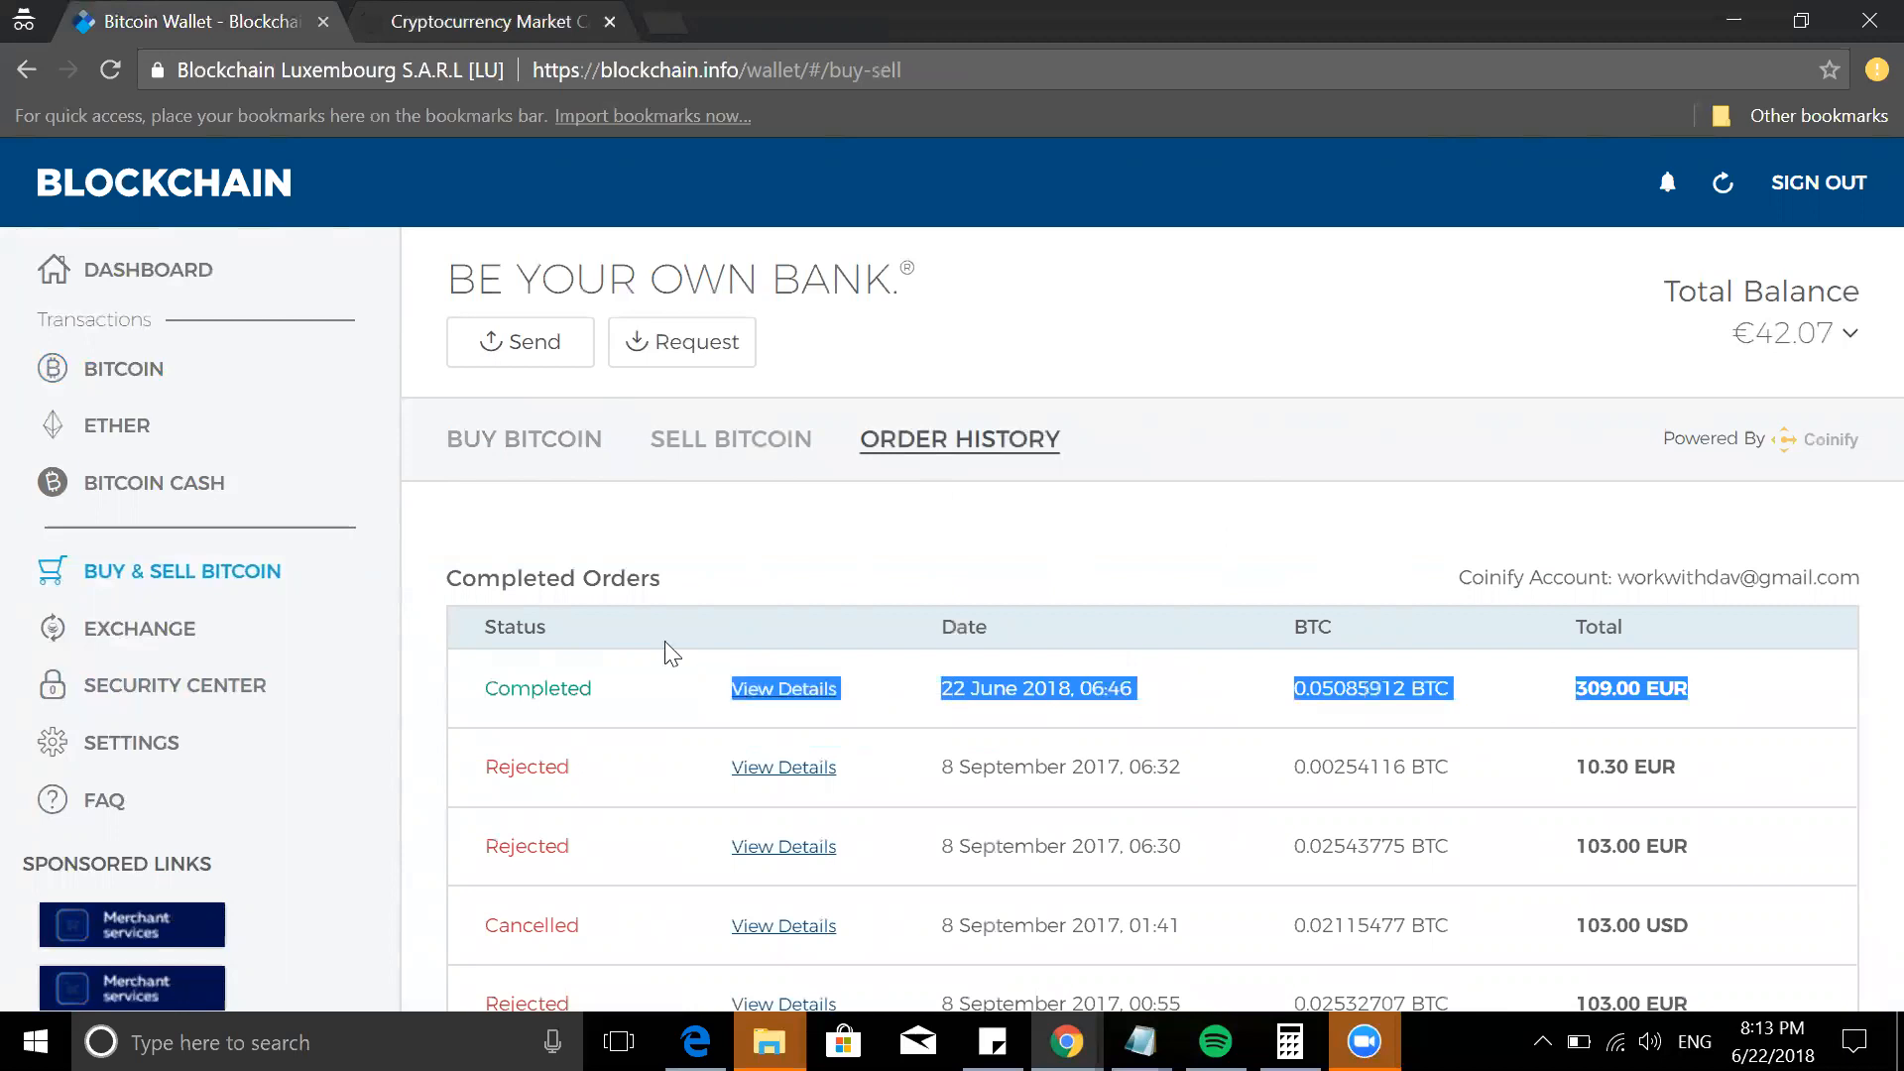
left_click_drag(476, 688, 1704, 670)
left_click(1711, 685)
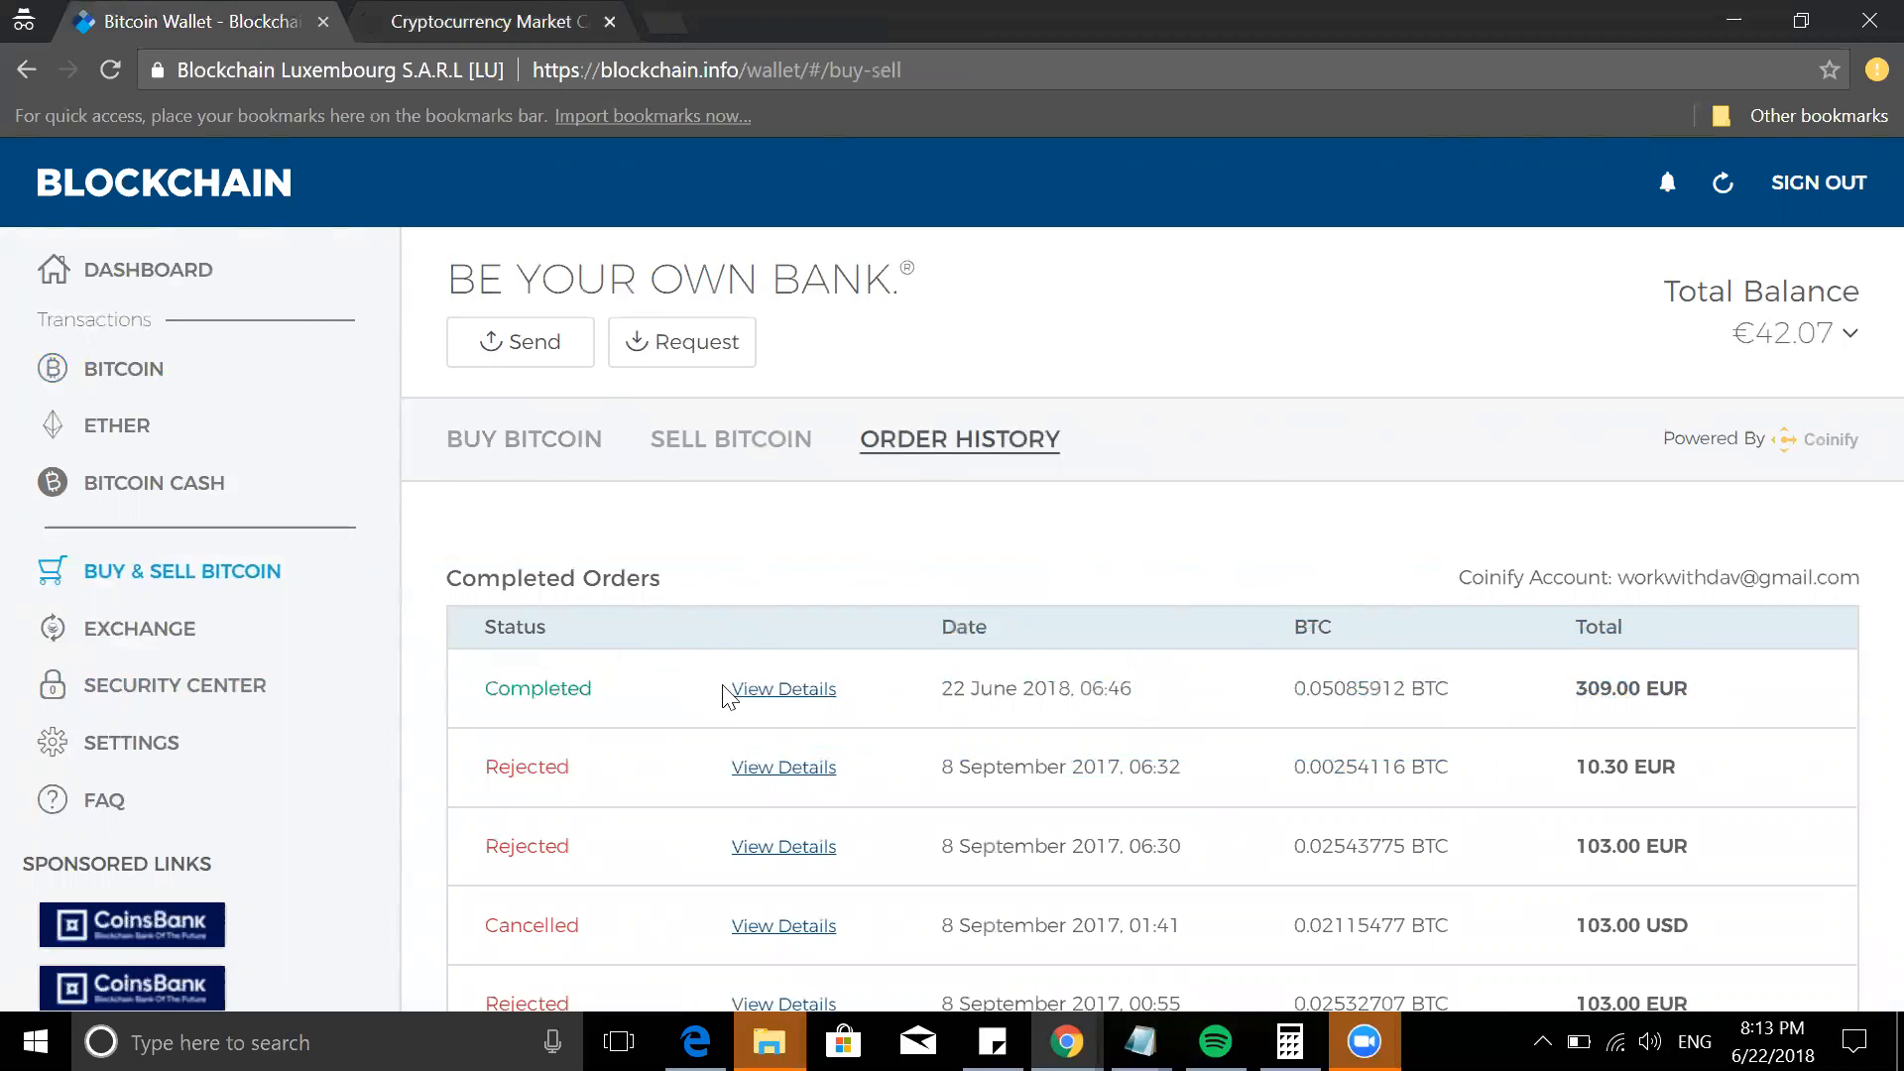
- View details of the completed 309.00 EUR order, then return to the Buy Bitcoin form
left_click(774, 690)
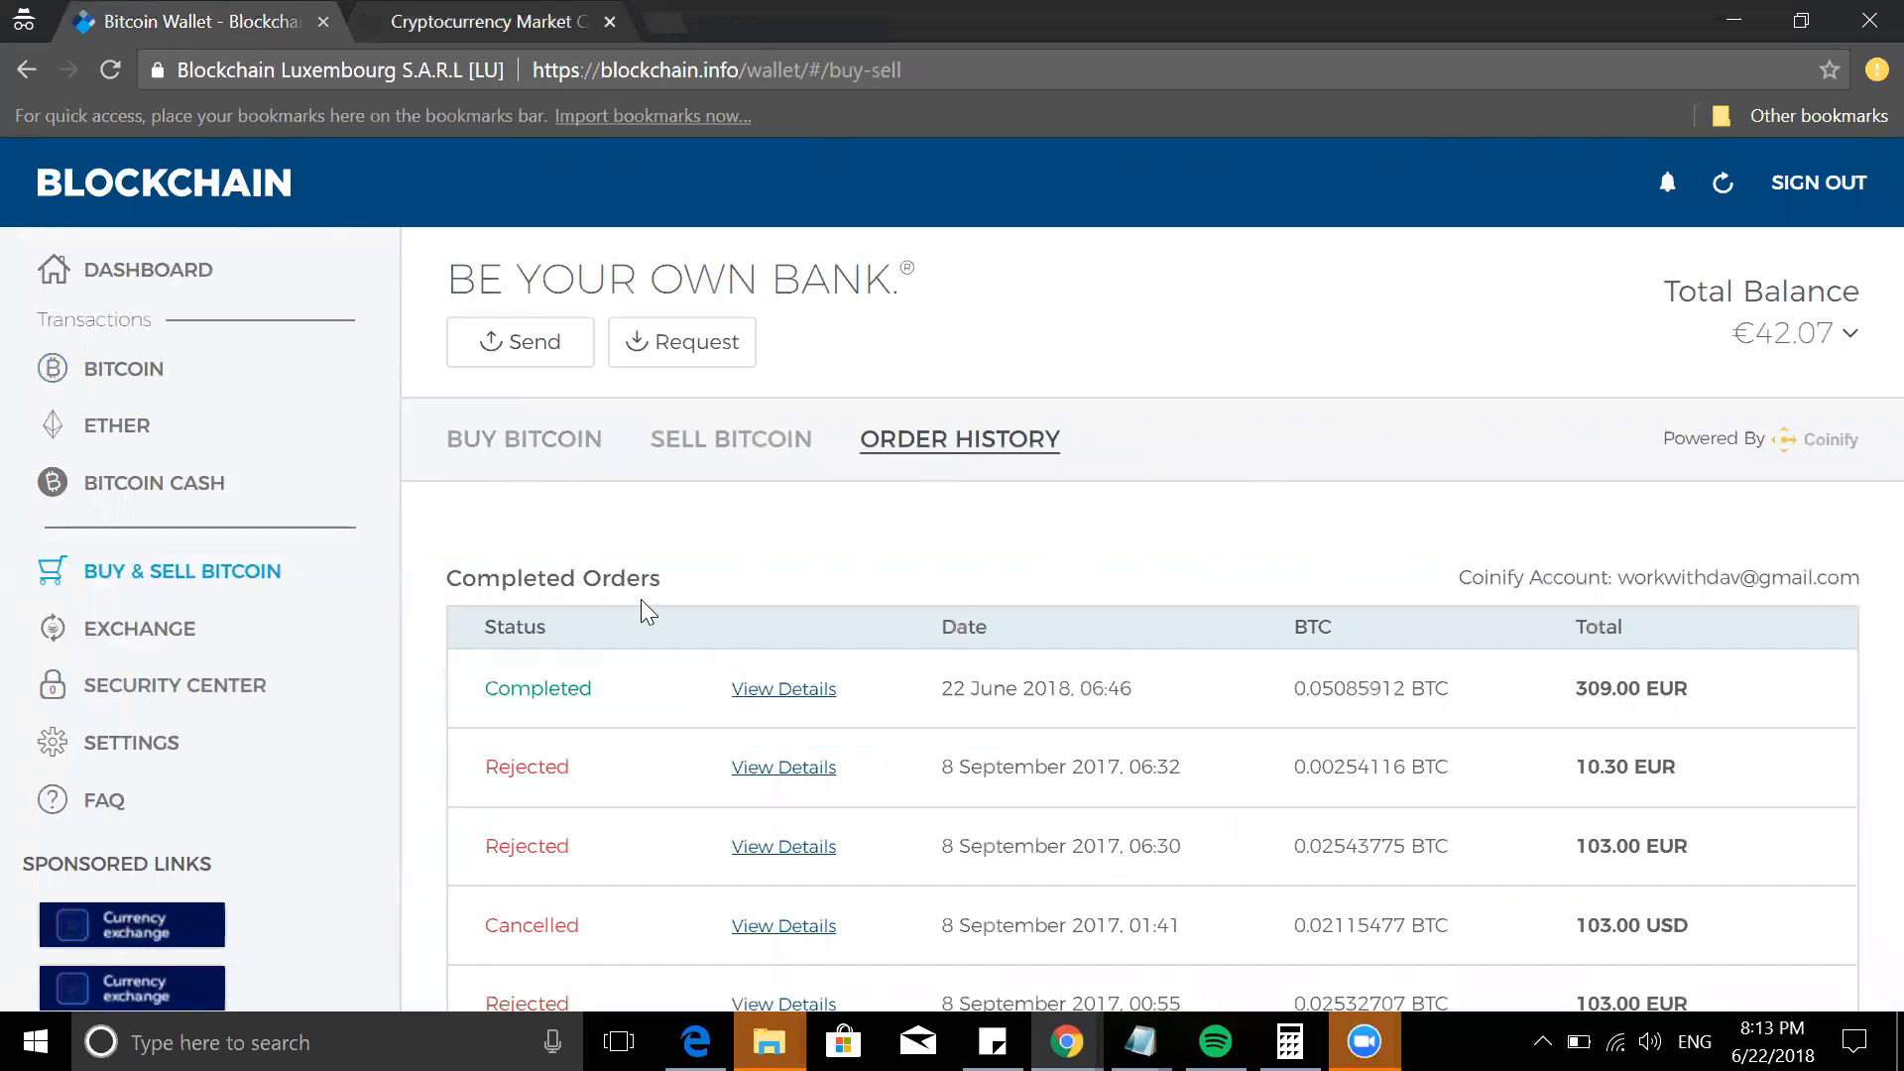
left_click(460, 452)
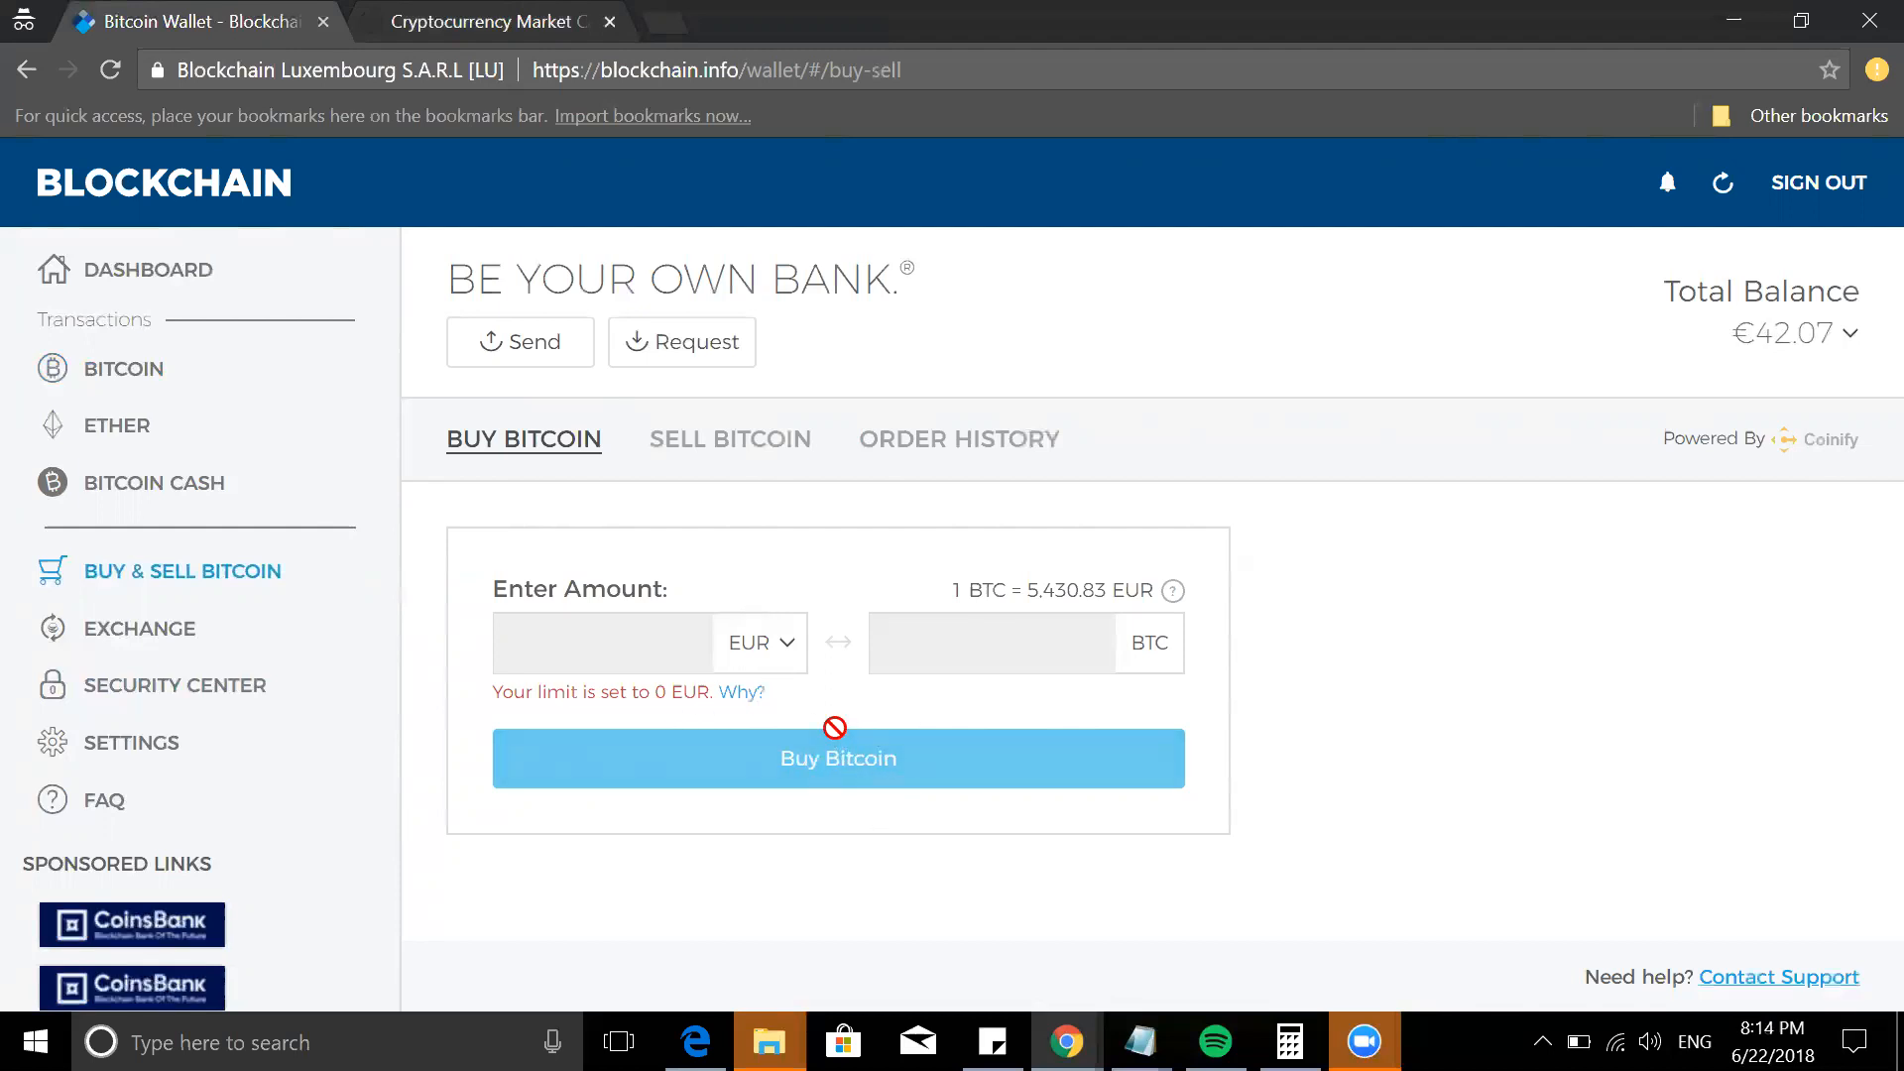
- Compare the Sell Bitcoin and Buy Bitcoin forms, ending on the Buy form
left_click(746, 445)
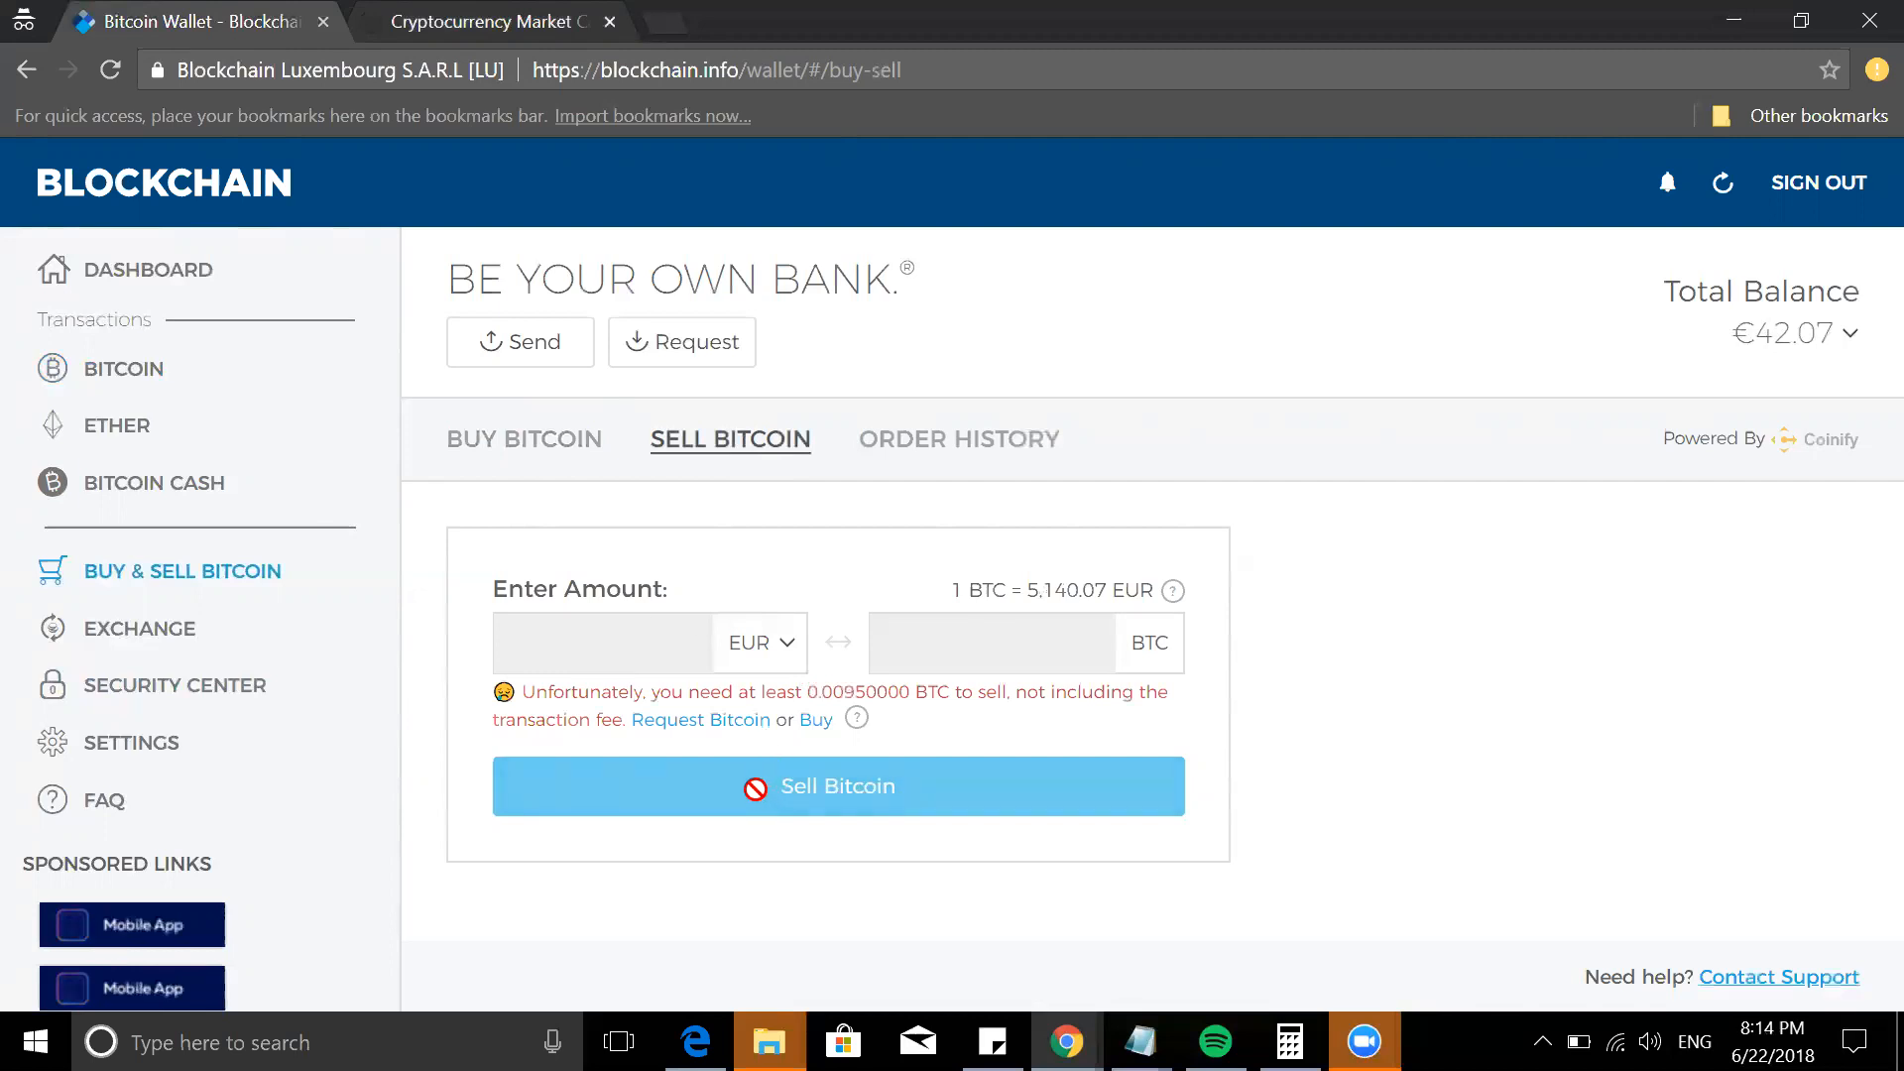
left_click(524, 439)
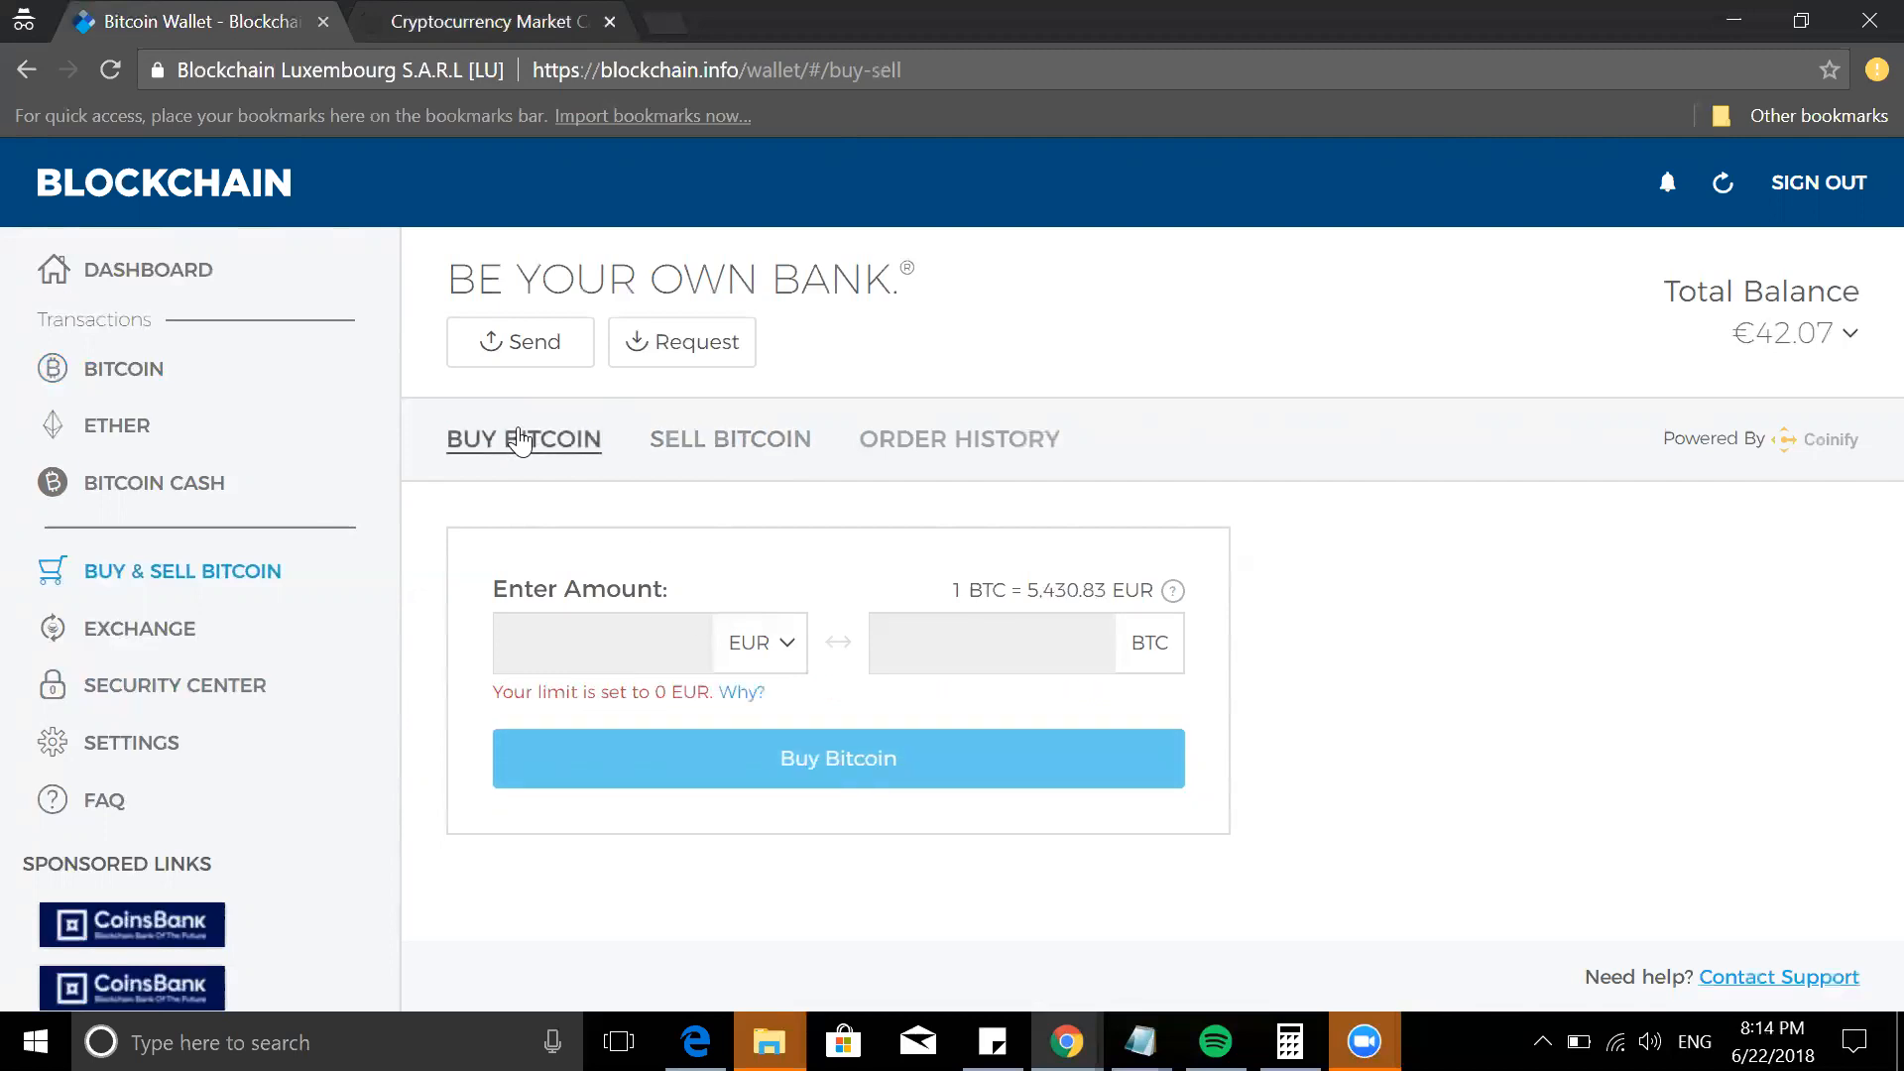
left_click(688, 448)
left_click(505, 444)
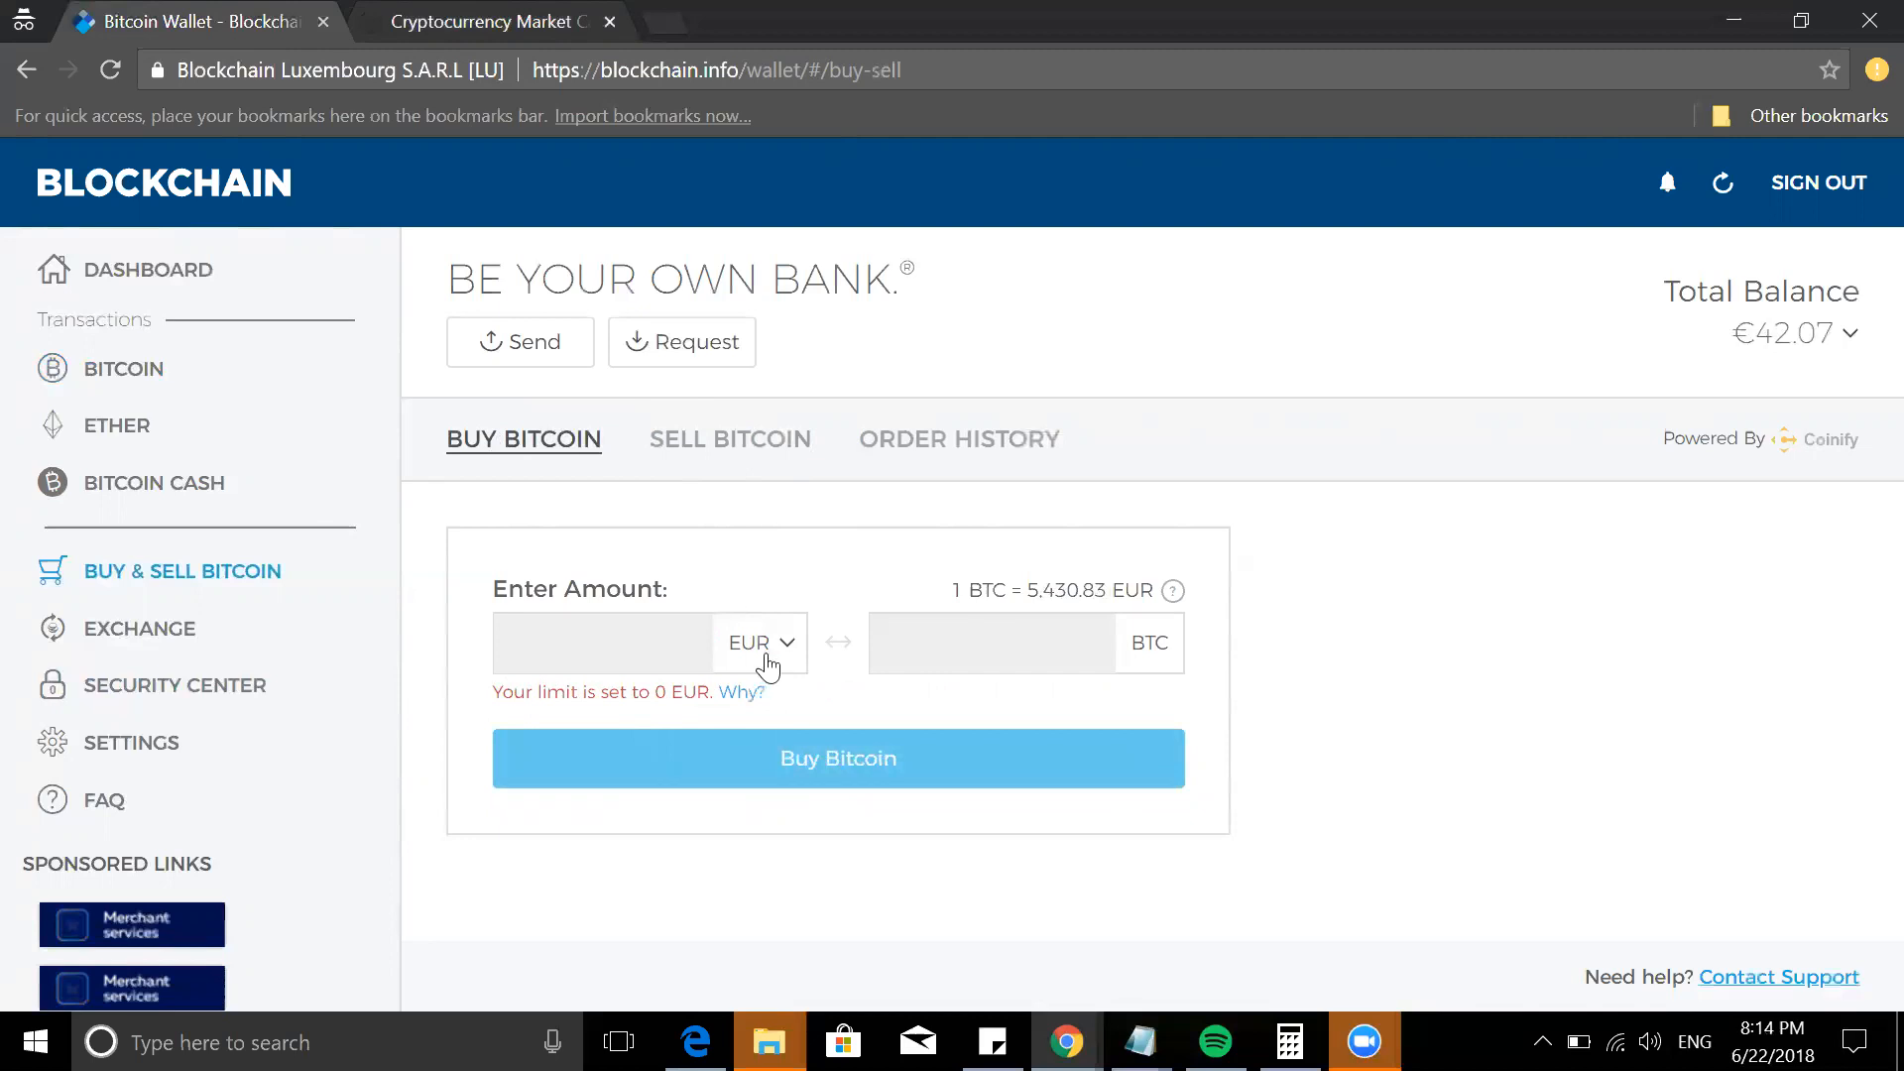
- Switch the purchase currency to USD and back to EUR, then ask why the buying limit is zero
left_click(765, 651)
left_click(771, 755)
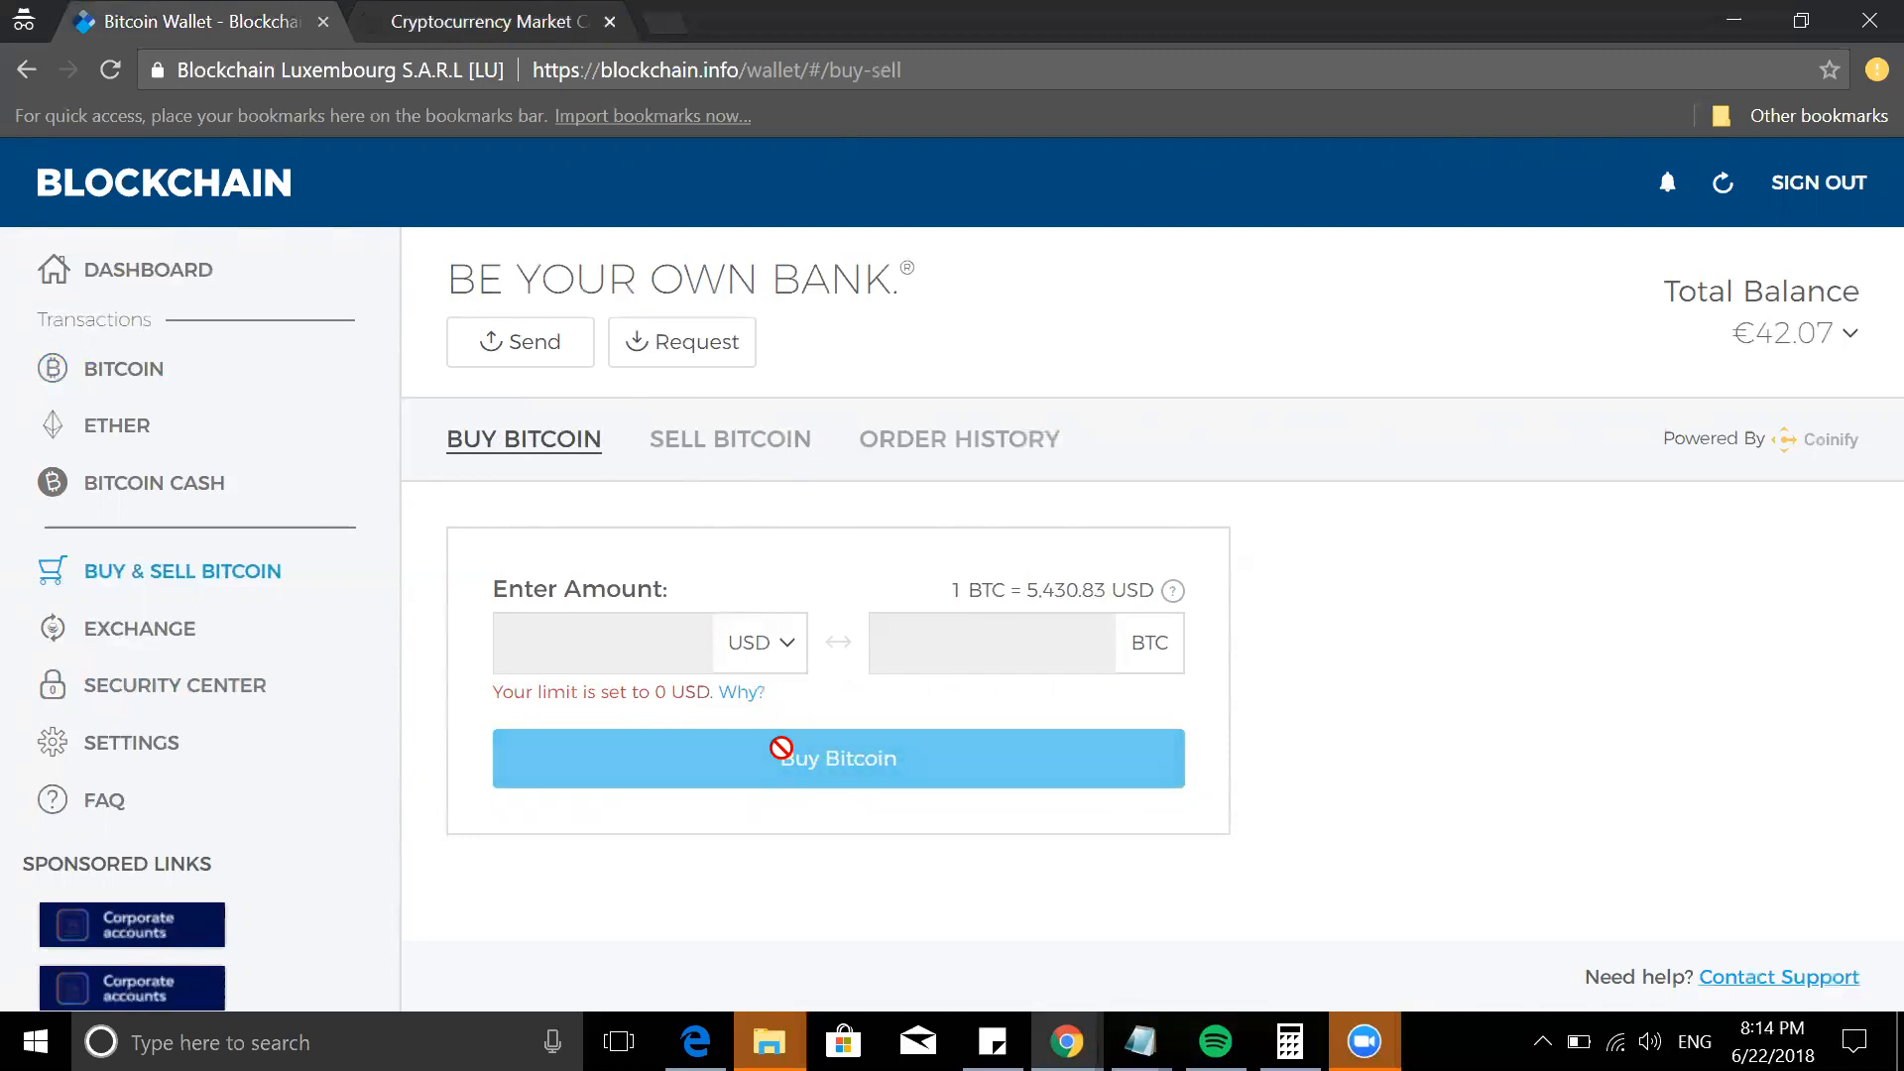
left_click(765, 651)
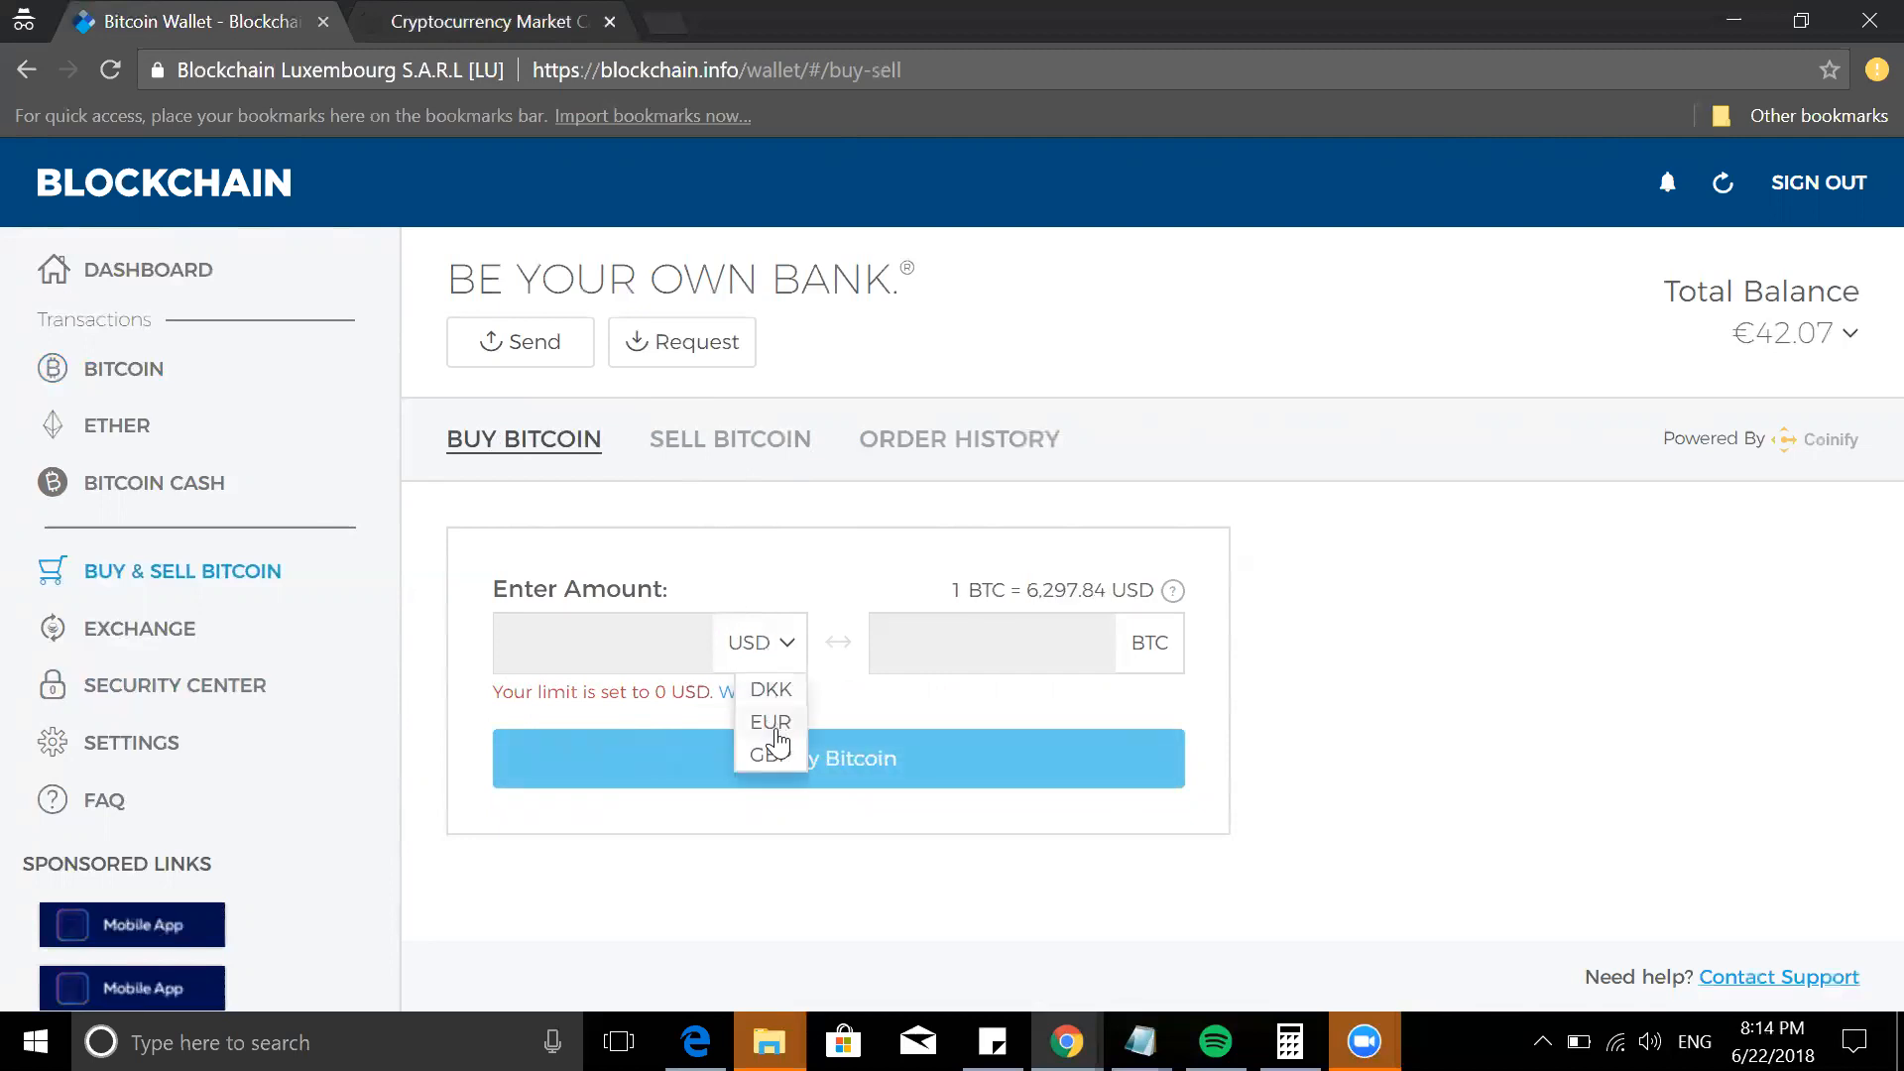
left_click(773, 718)
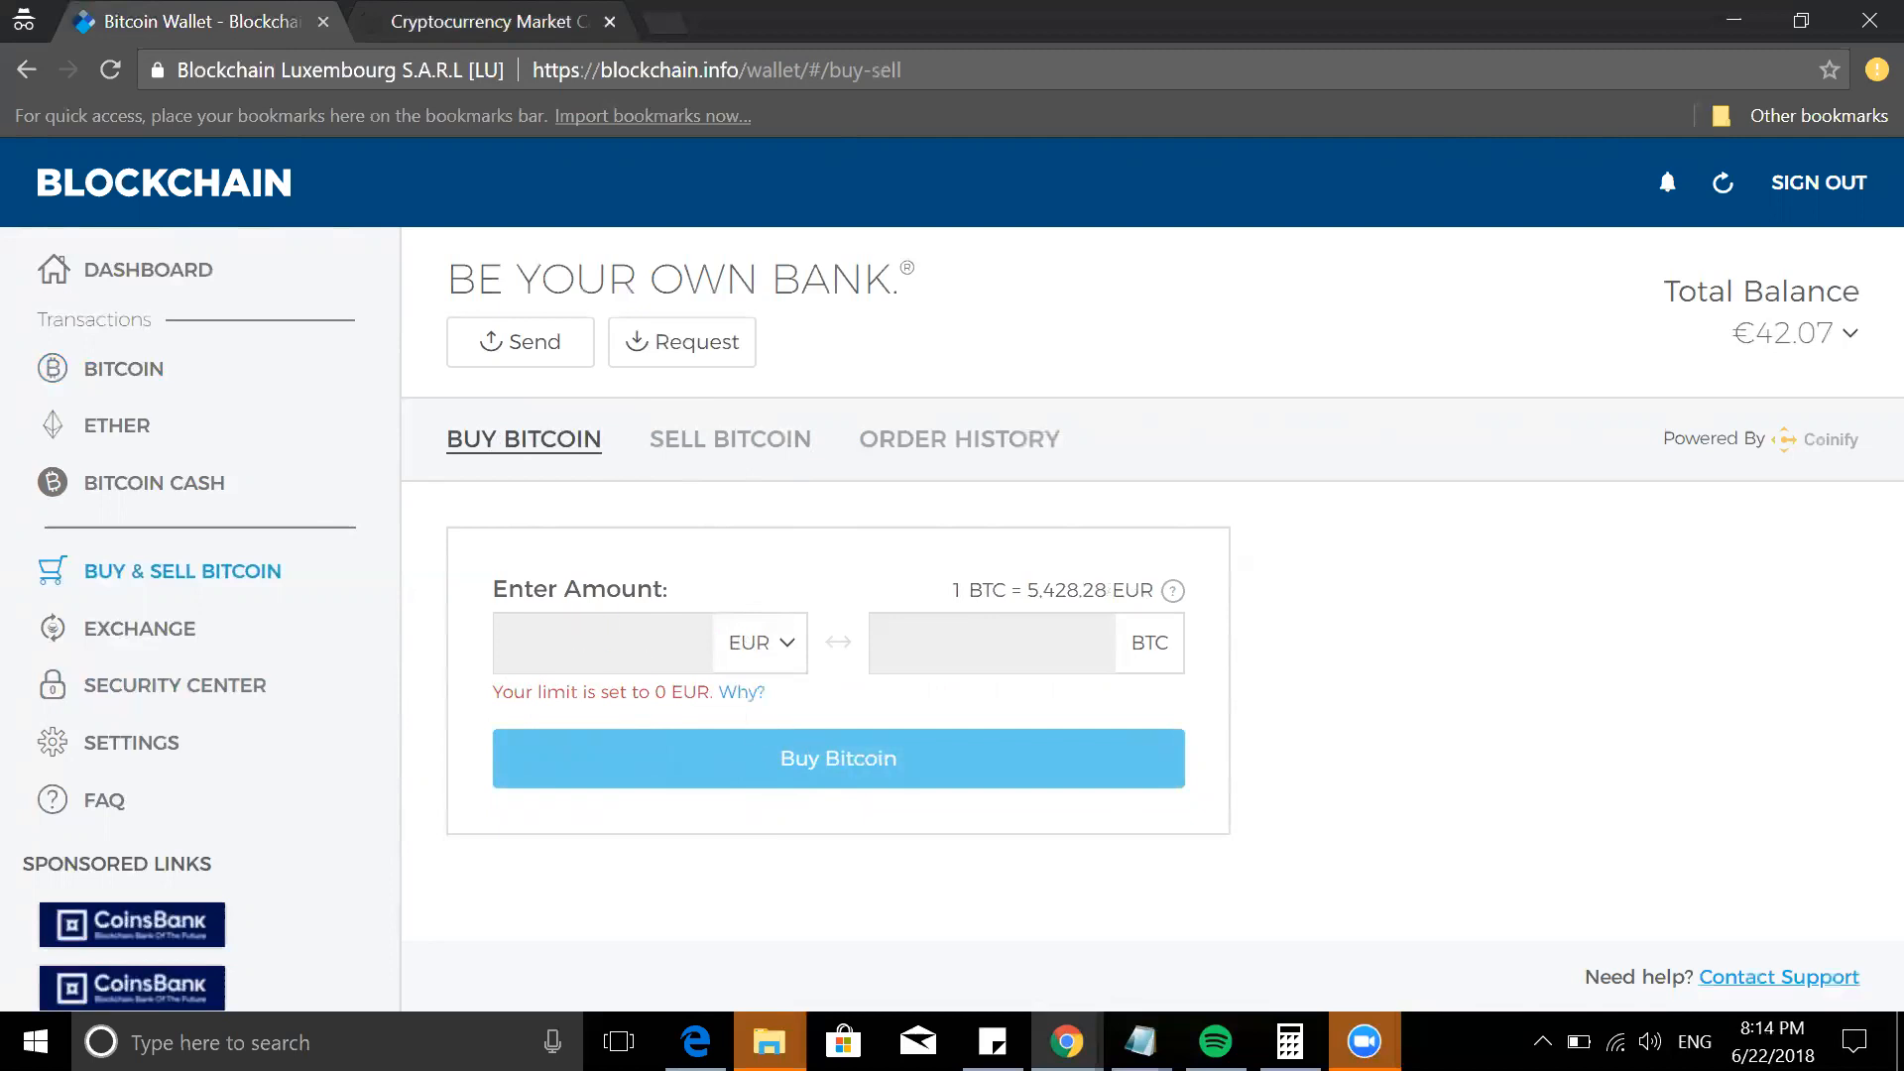
left_click(752, 700)
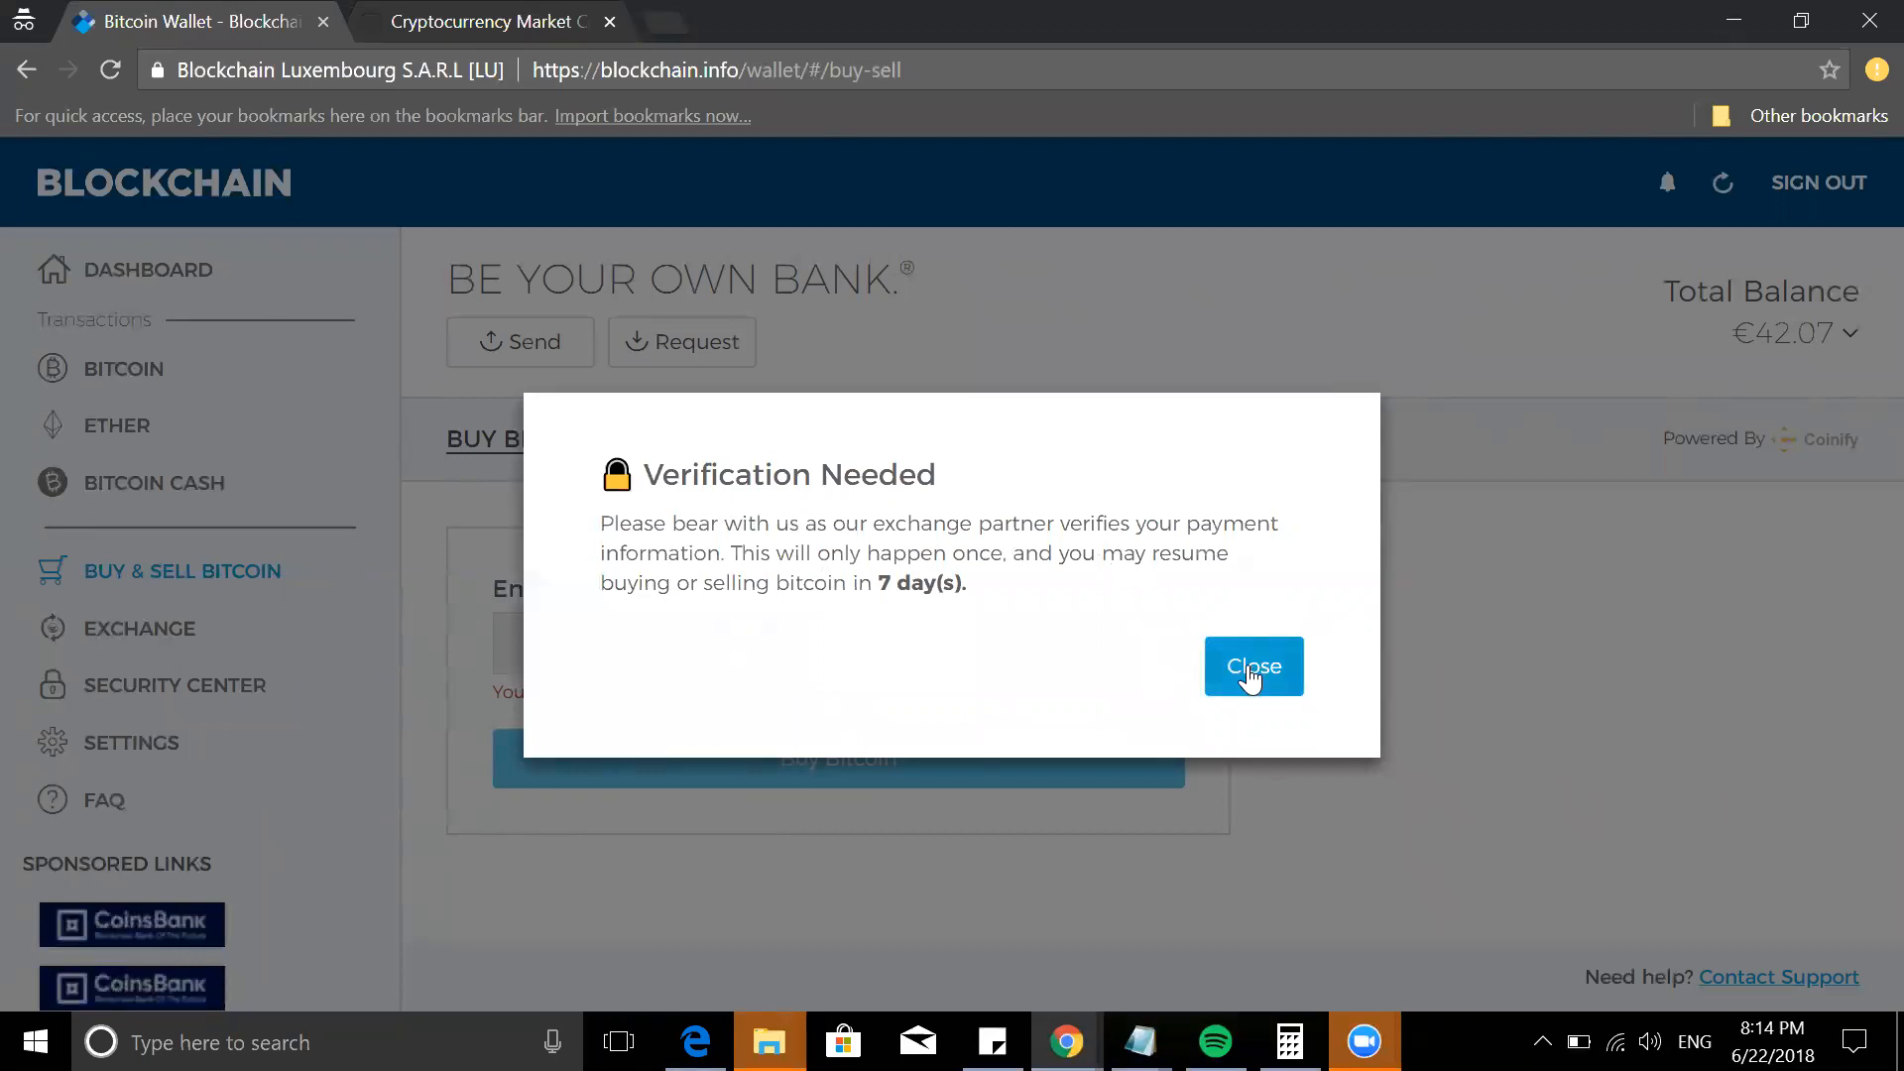
- Dismiss the Verification Needed notice to get back to the Buy Bitcoin form
left_click(1255, 666)
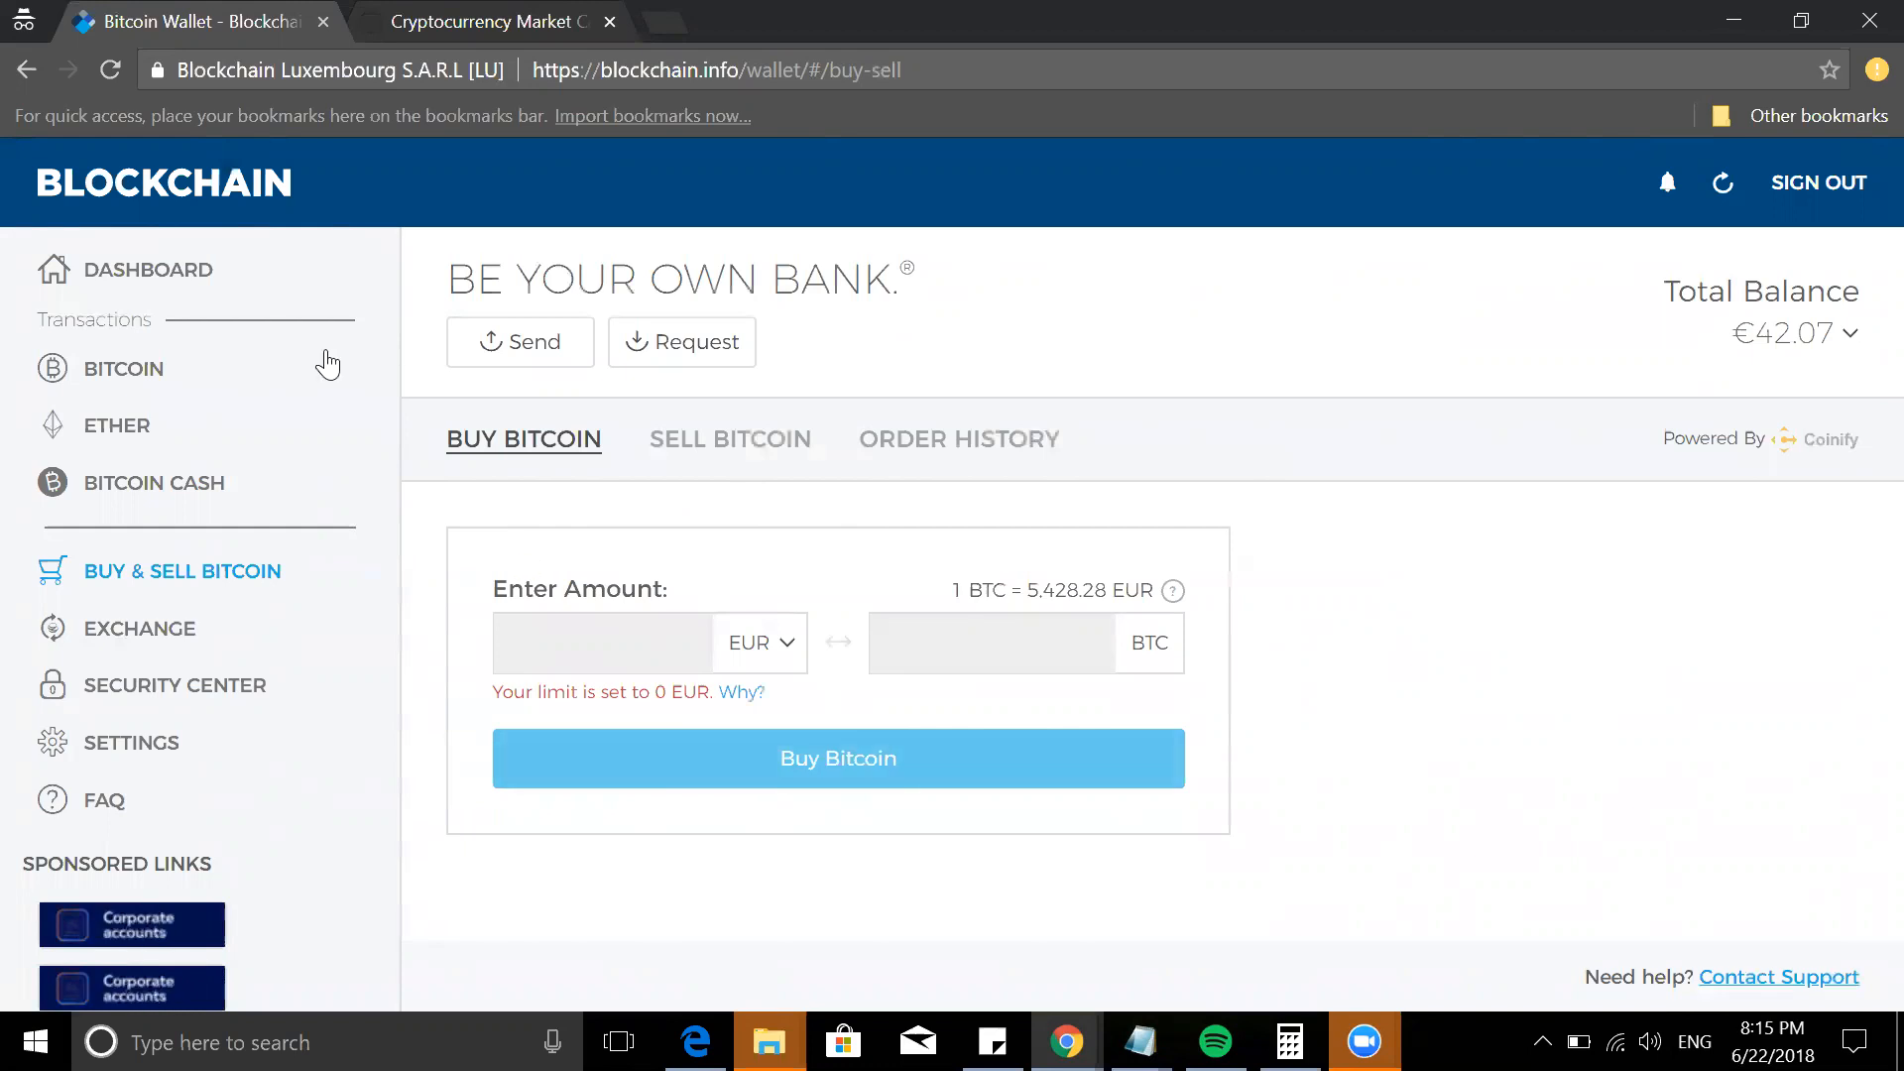
- Return to the Bitcoin transaction history and toggle the €281.62 amount between BTC and euros
left_click(123, 369)
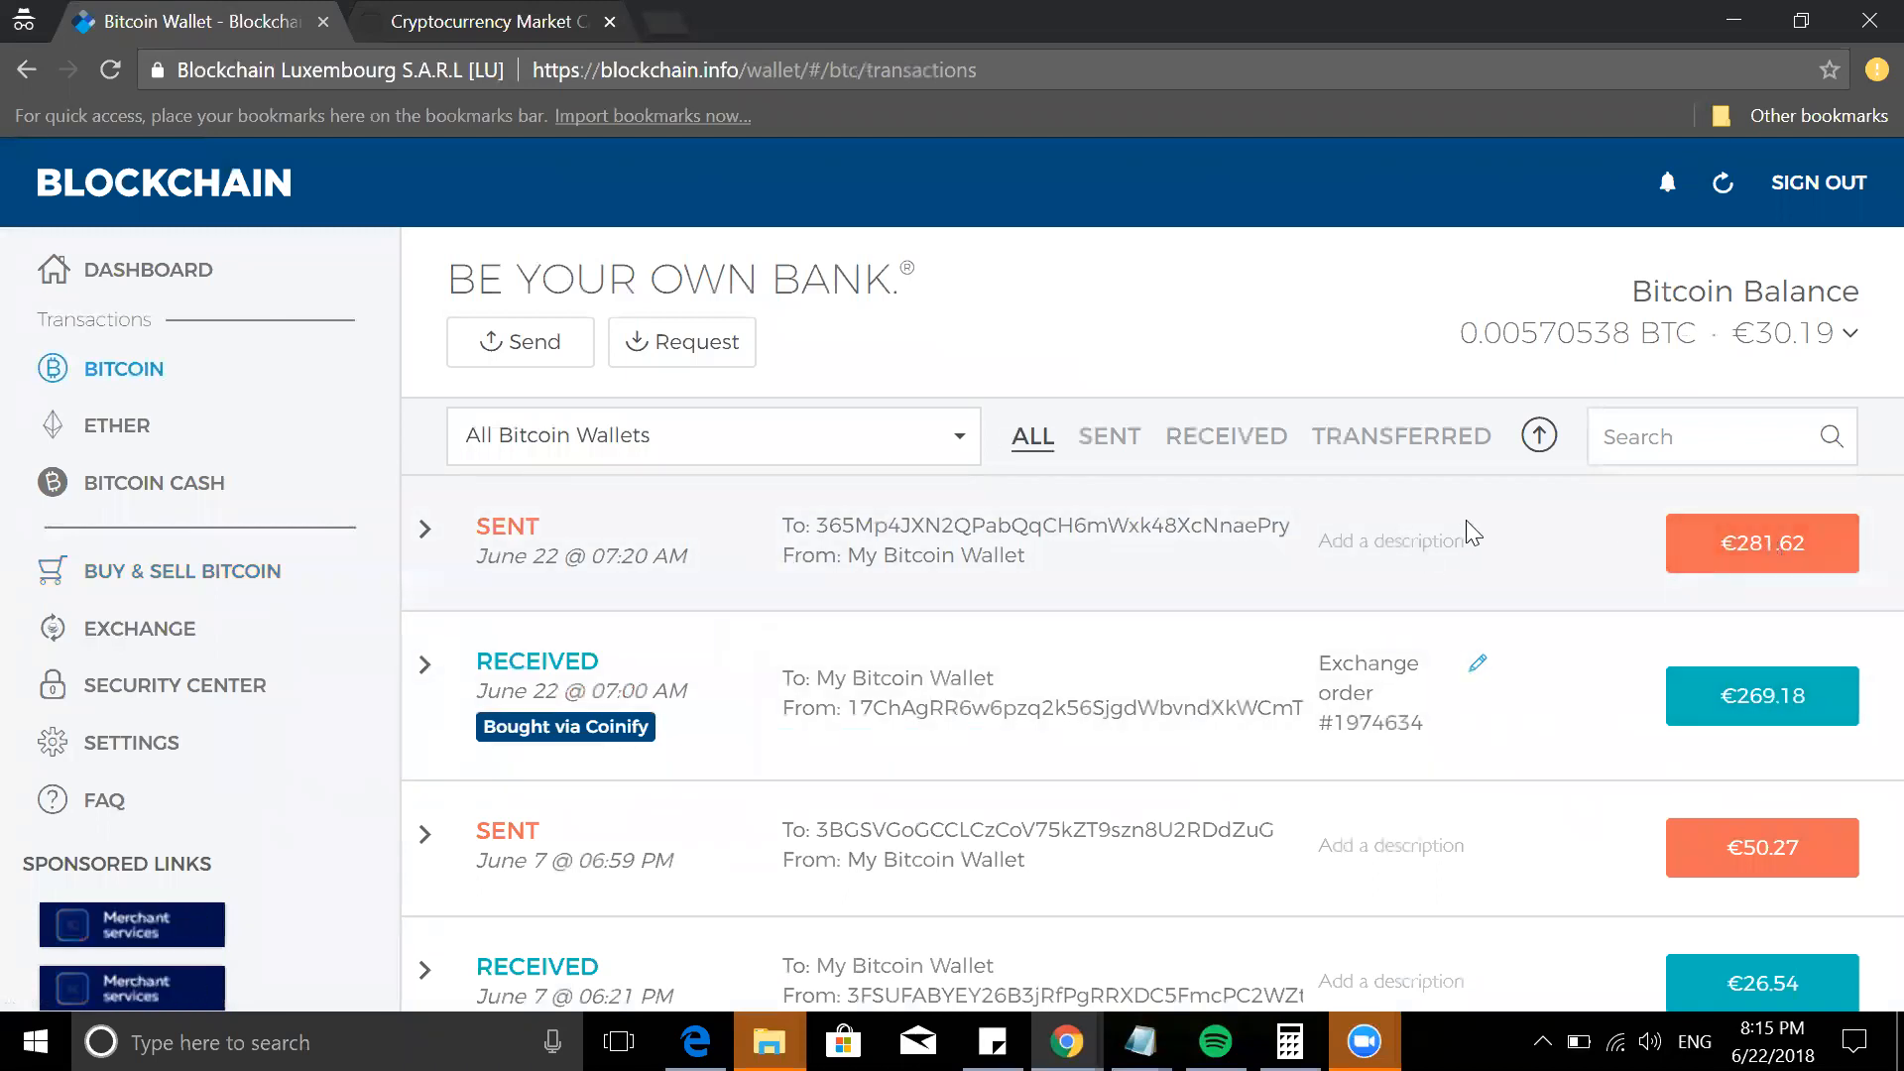
left_click(1771, 541)
left_click(1761, 542)
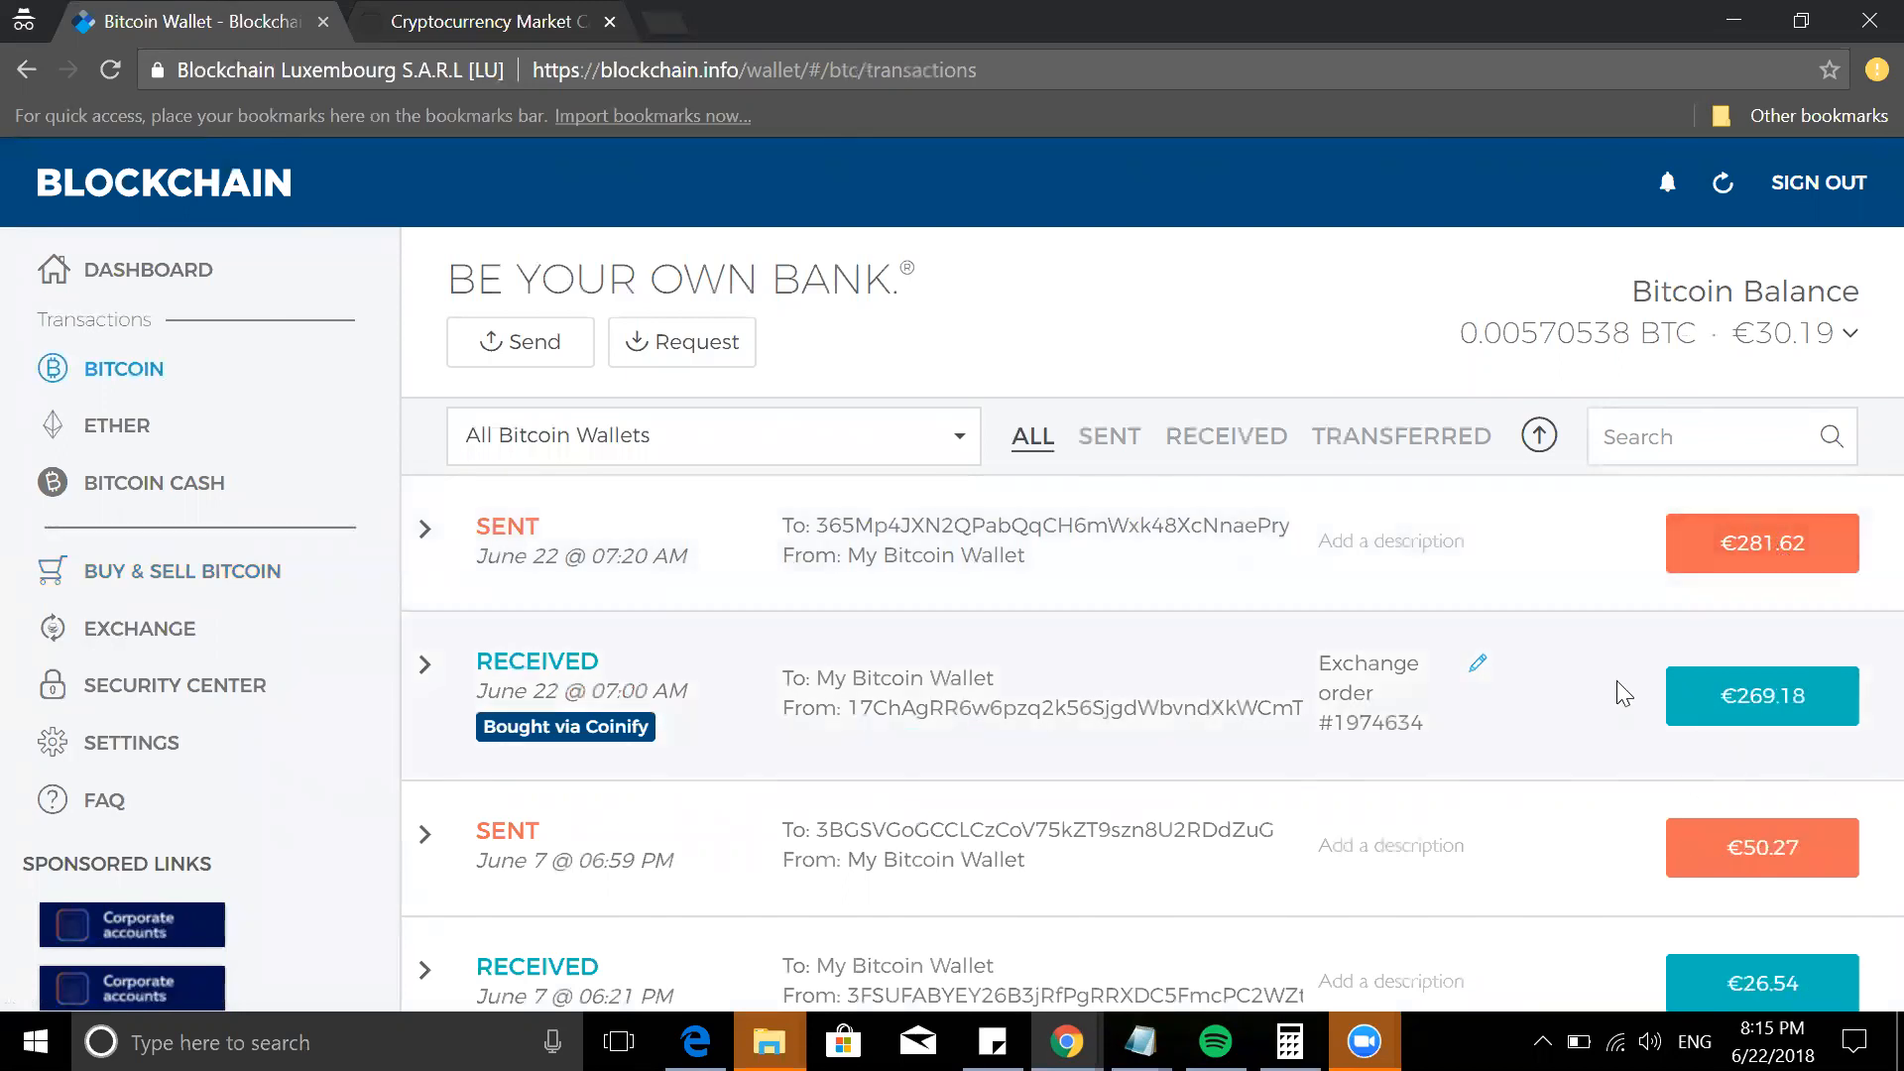
- Highlight the June 22 sent payment's addresses and description
left_click_drag(603, 555, 799, 588)
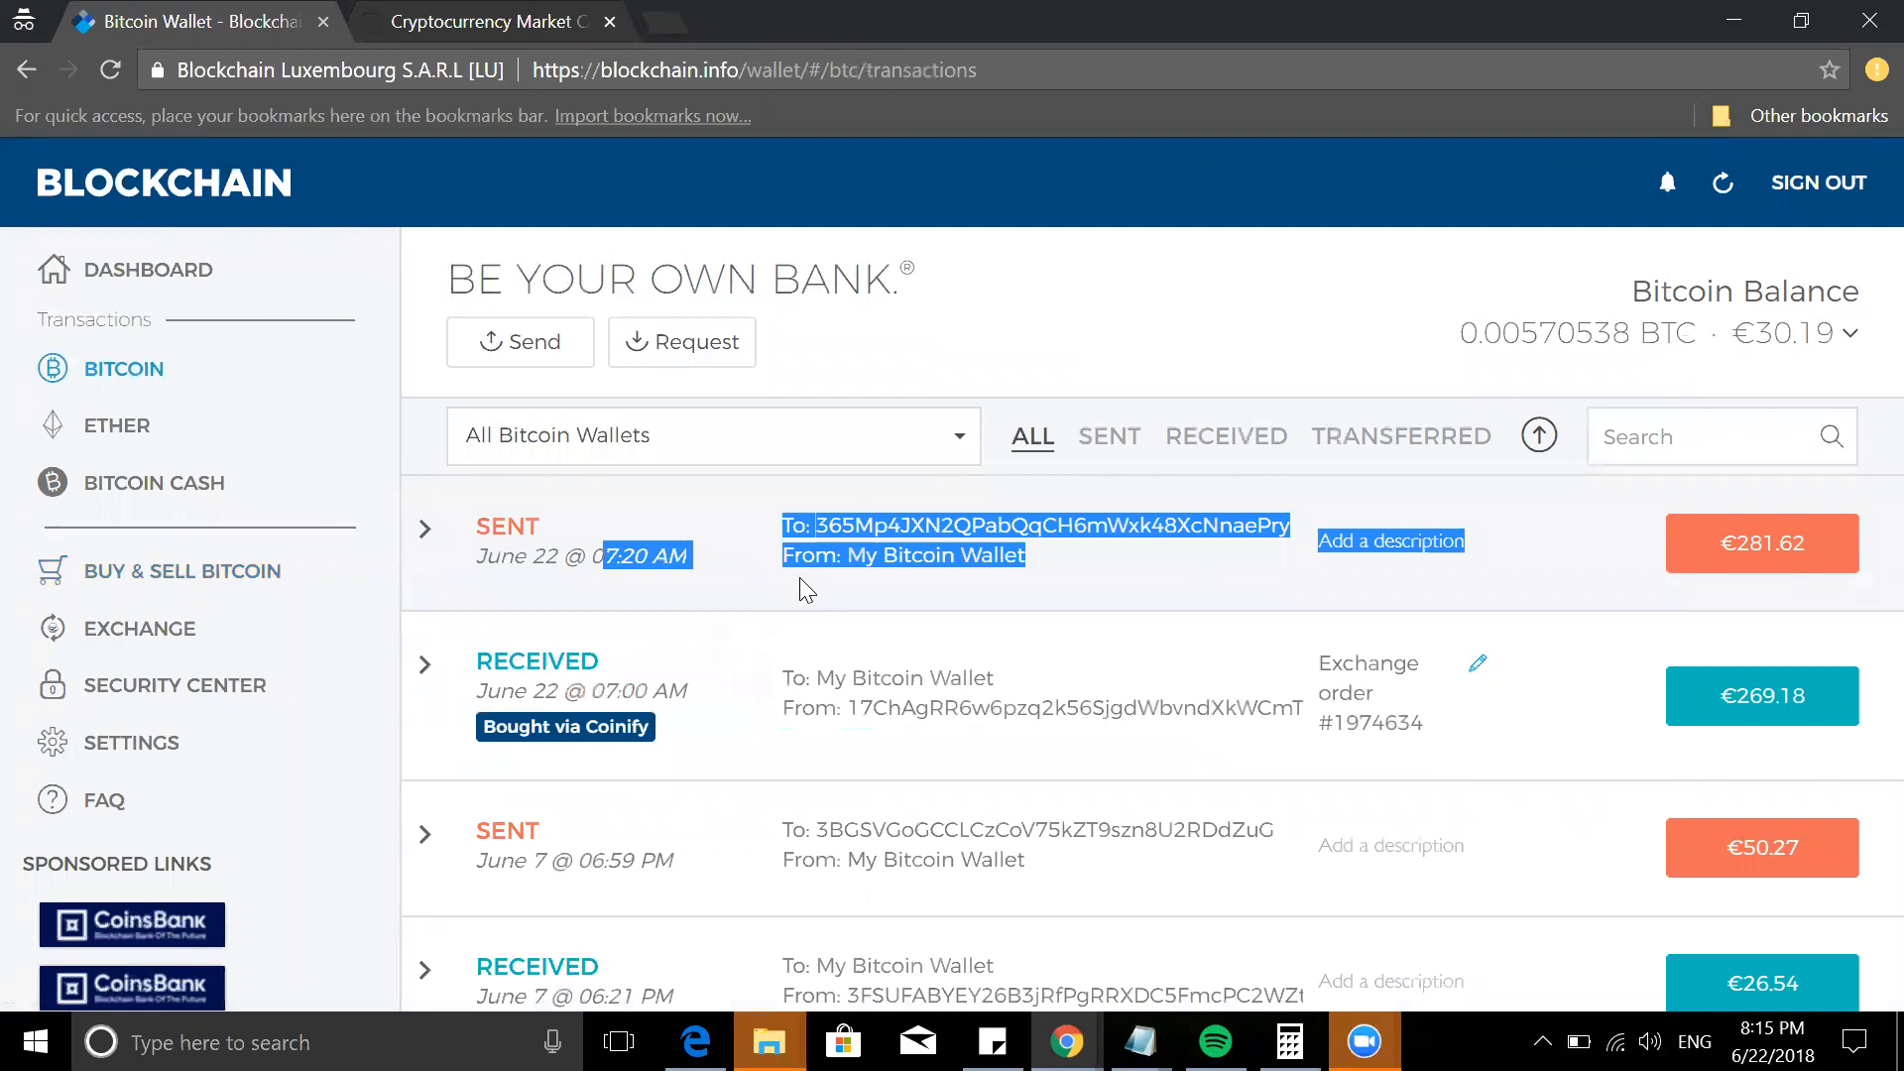
left_click_drag(596, 692, 804, 714)
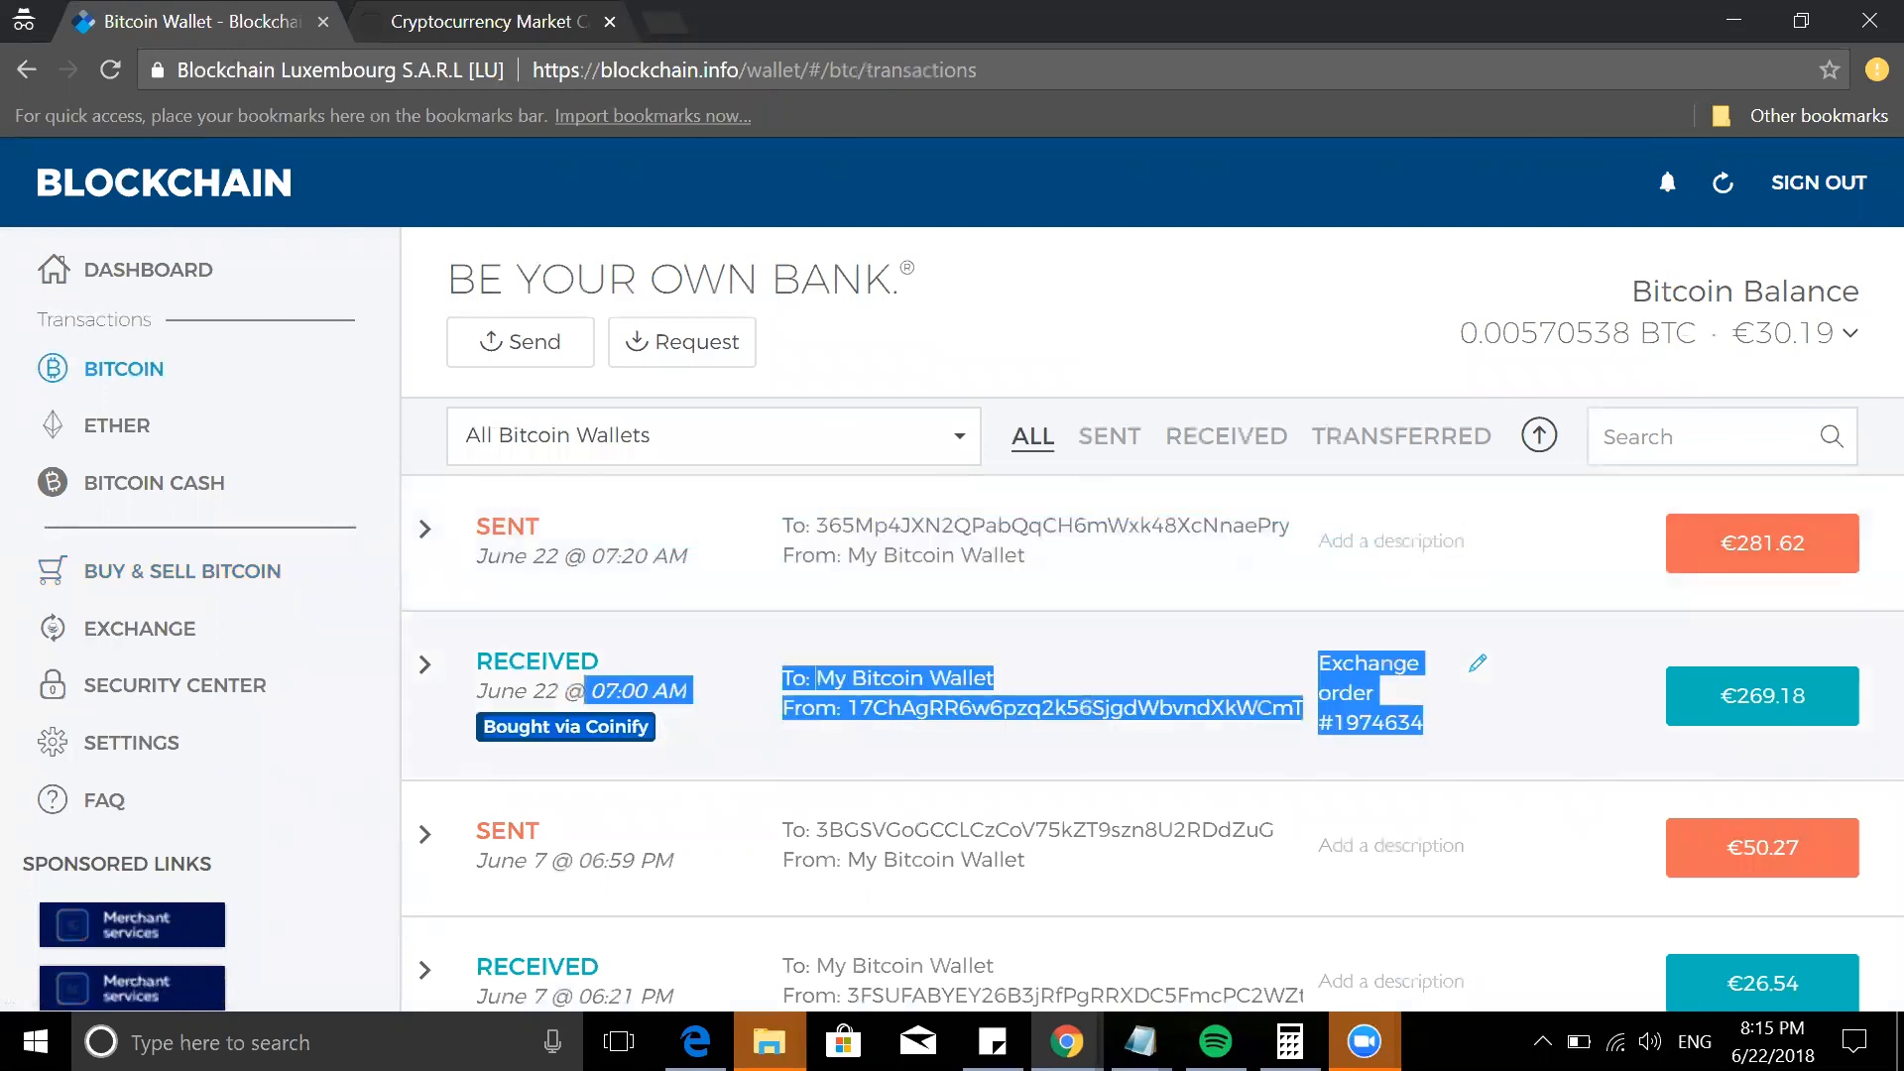
mouse_move(690, 556)
left_mouse_down()
mouse_move(582, 572)
mouse_move(593, 554)
left_mouse_up()
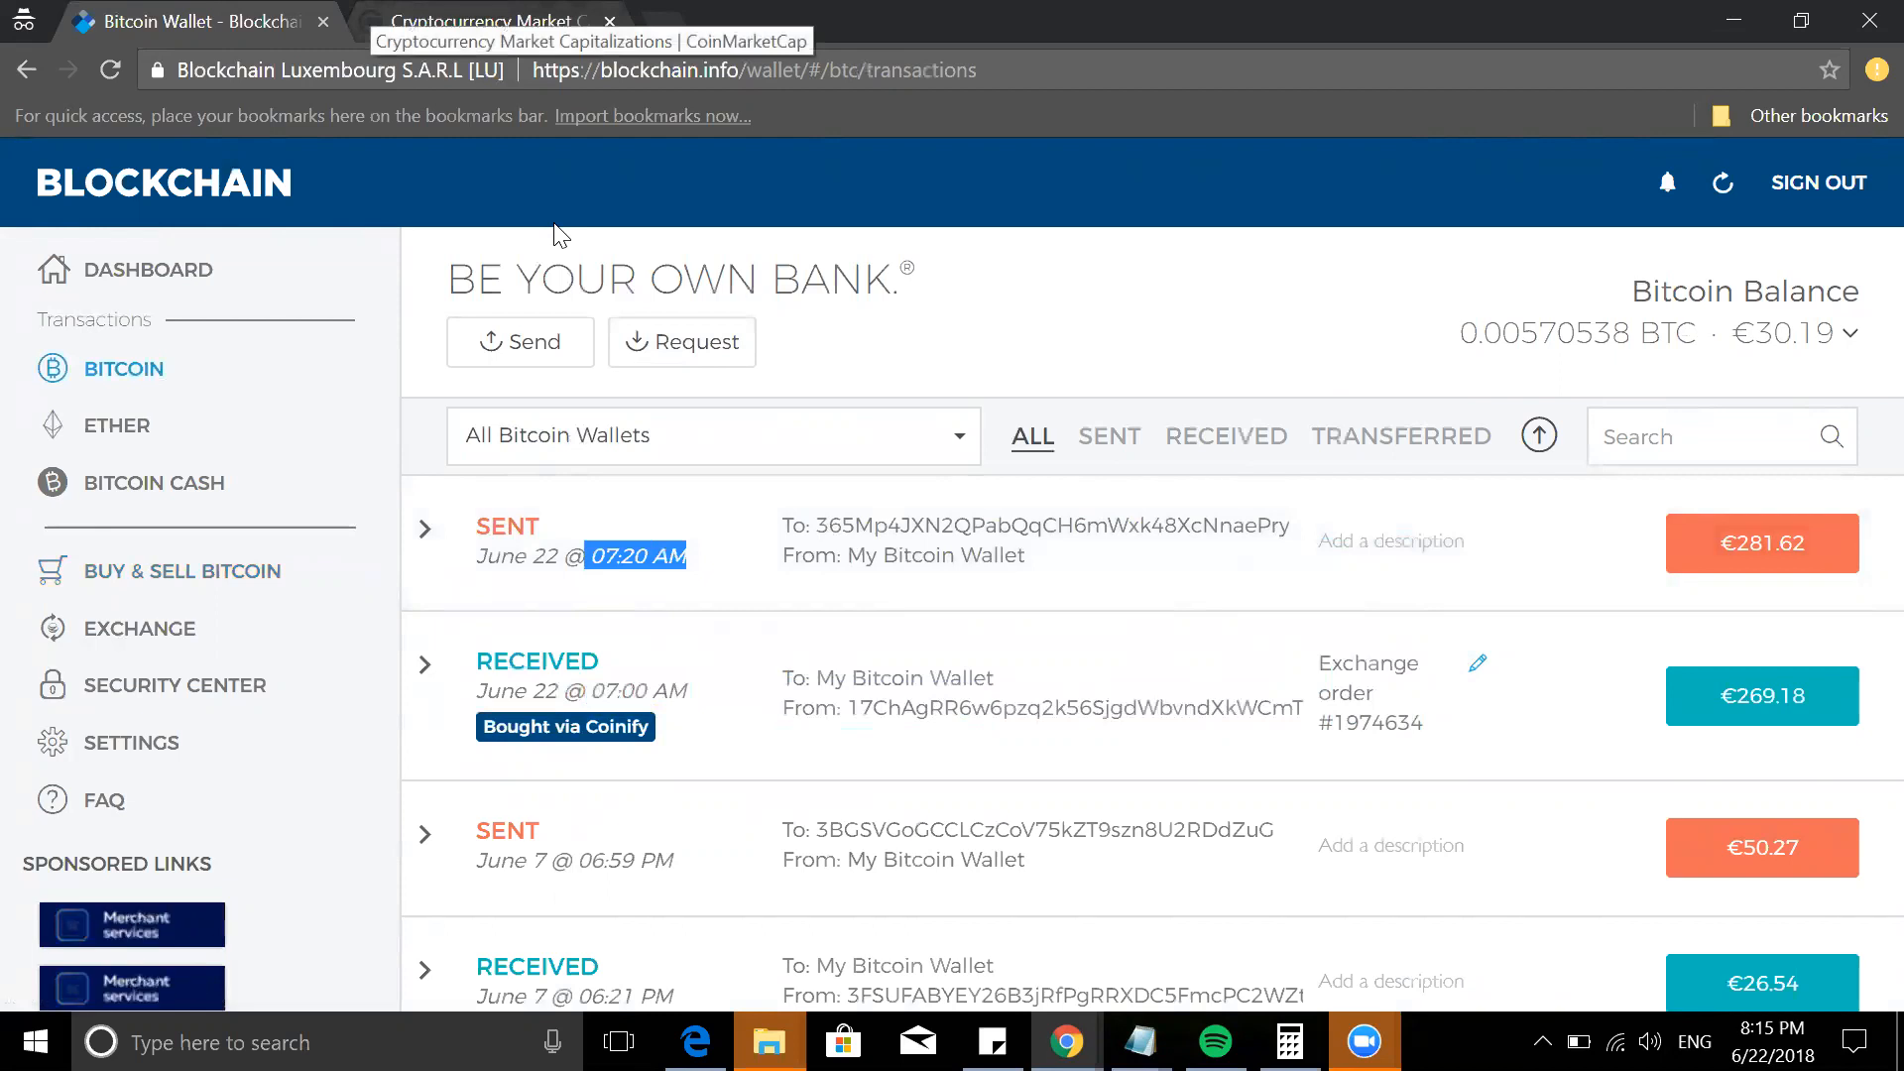
- Switch the browser to the CoinMarketCap Top 100 cryptocurrencies listing
key("ctrl+Tab")
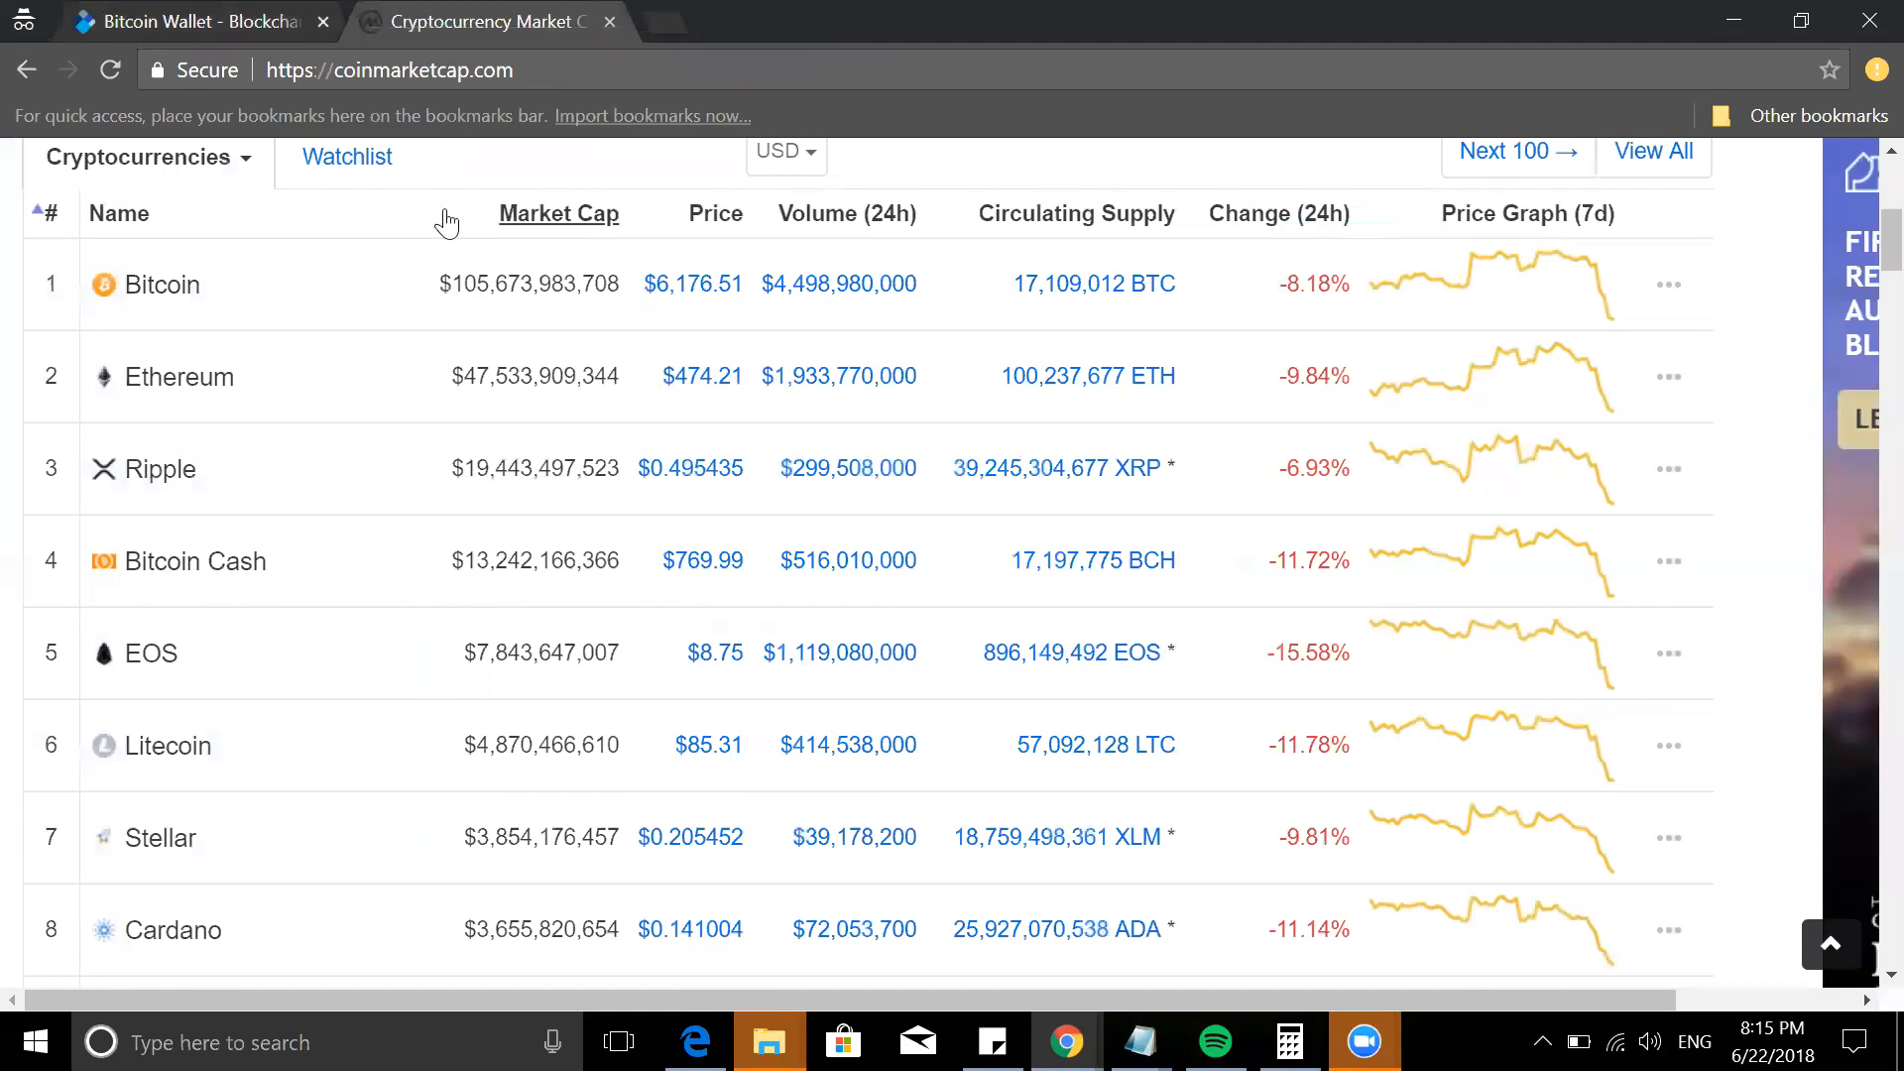
scroll(466, 368, "up", 5)
scroll(466, 368, "up", 5)
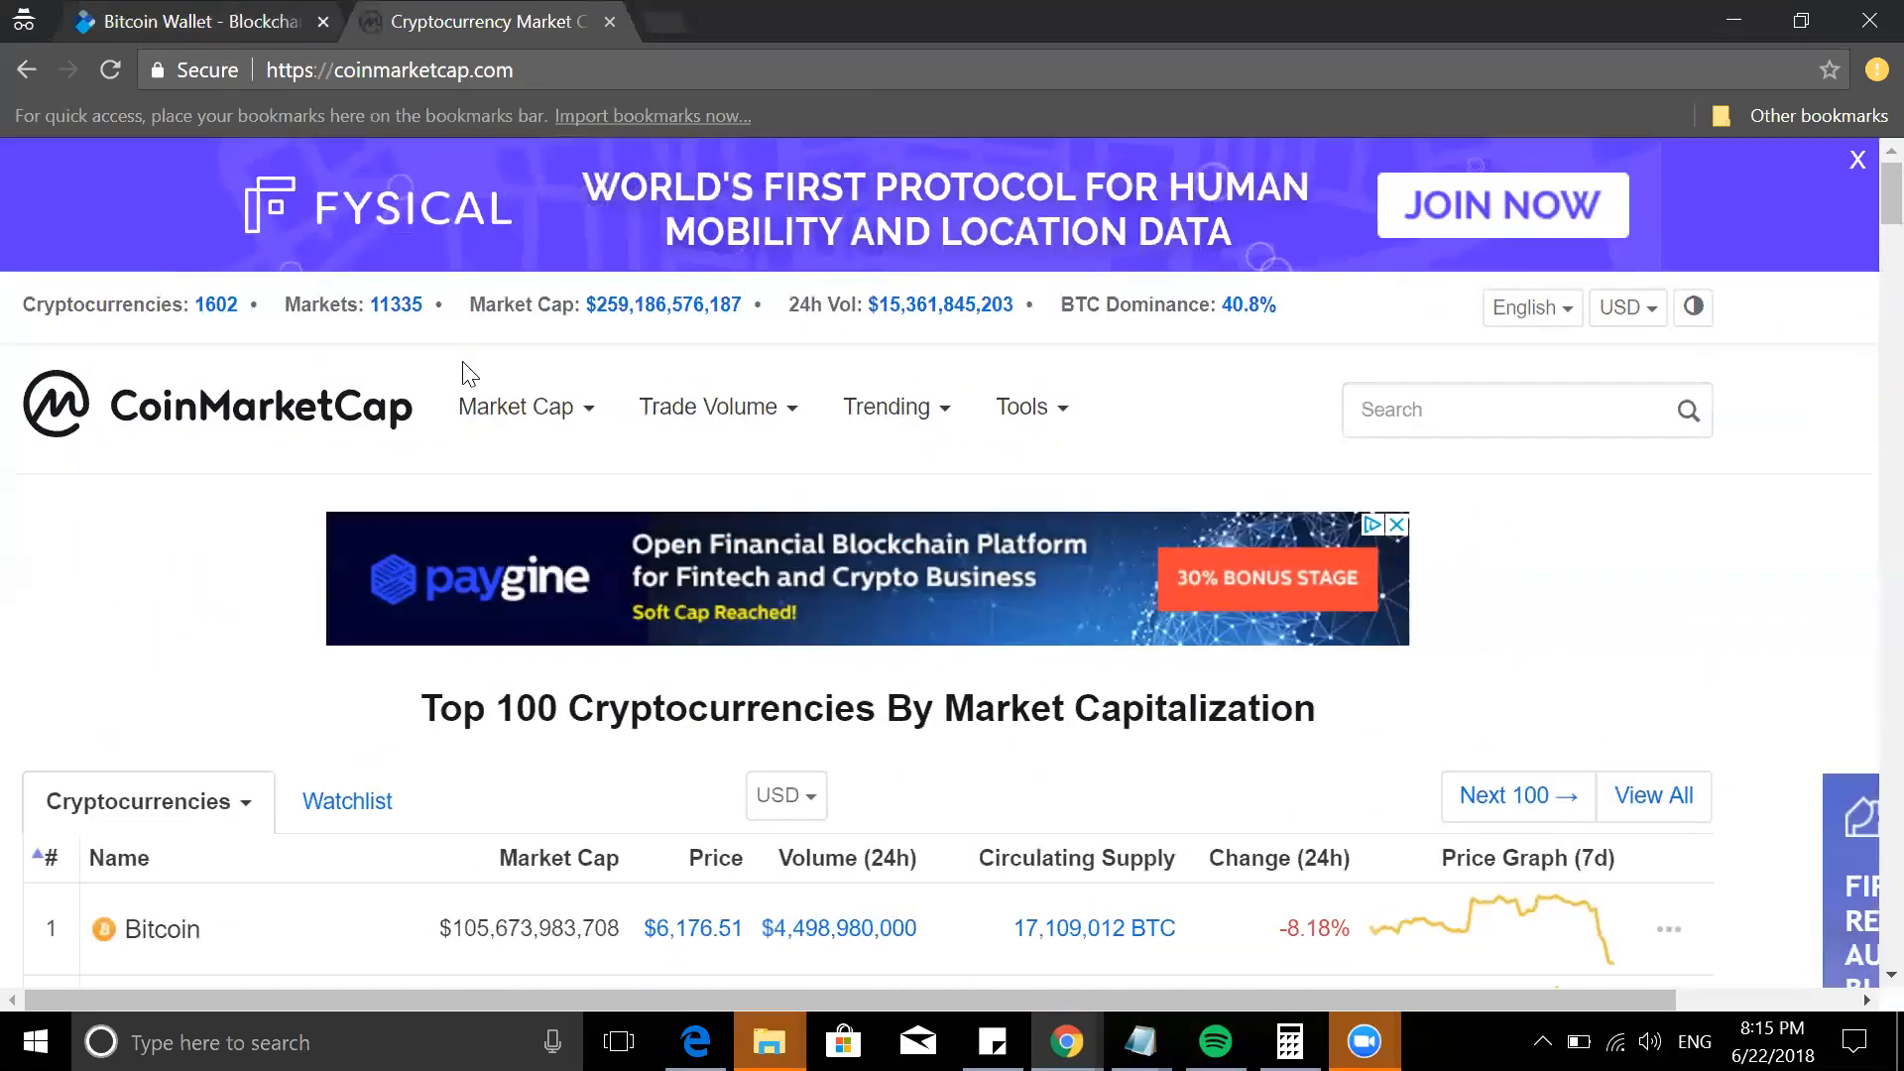